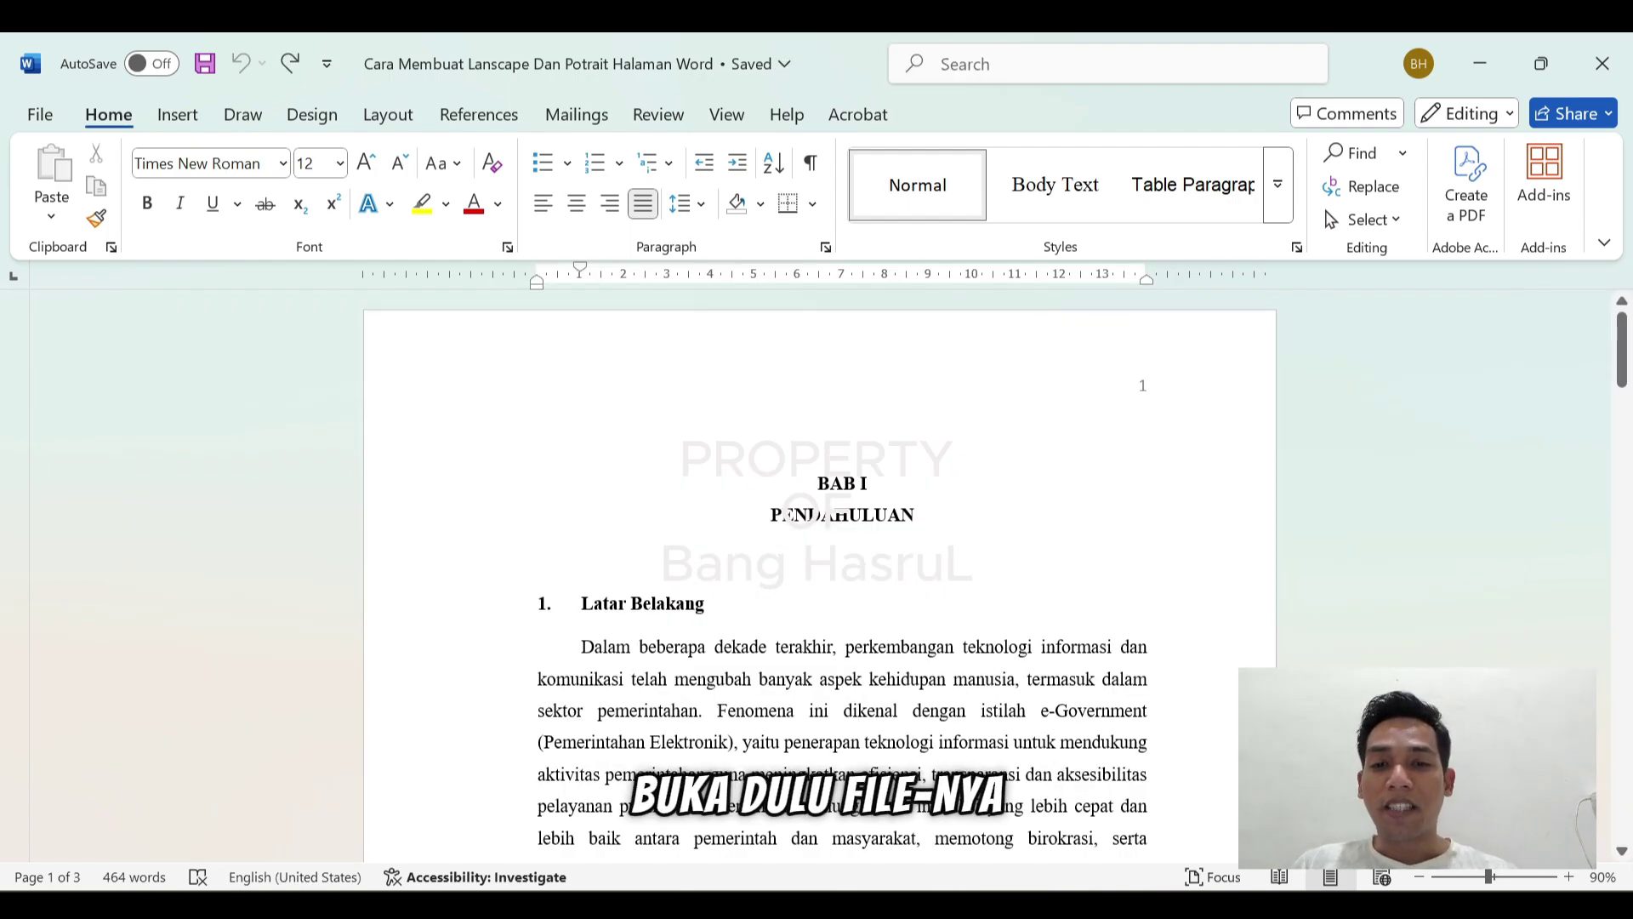
Step: Look through the document from the BAB I page past the Tabel 1. 1 page to the last page and back
scroll(820, 587, down, 1)
scroll(820, 587, up, 1)
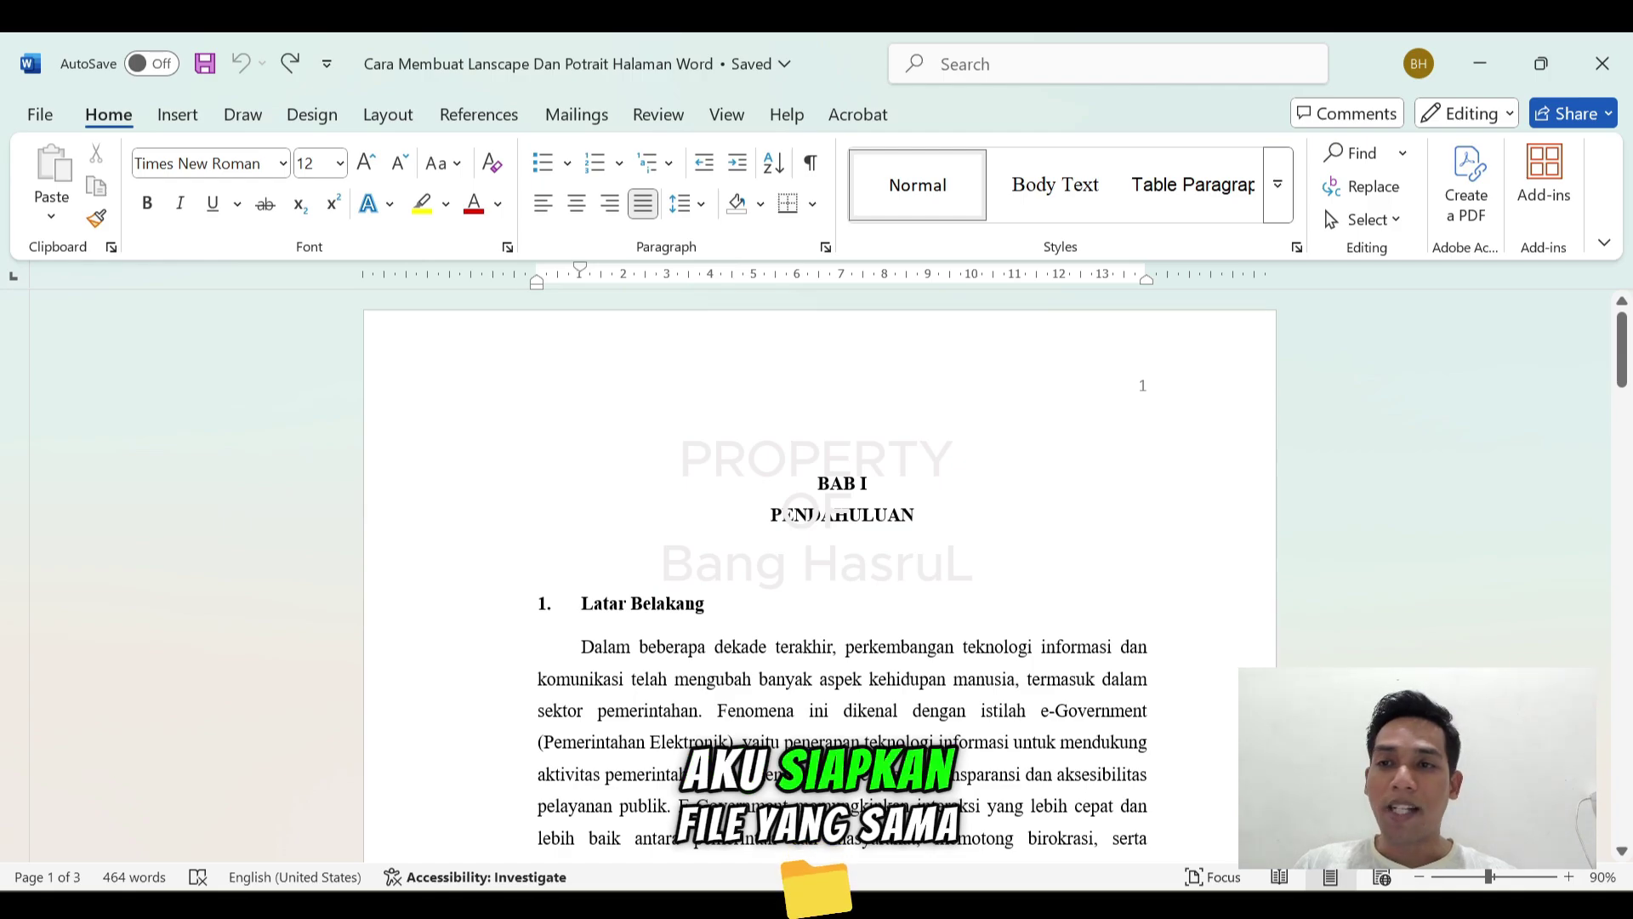
scroll(1210, 510, down, 10)
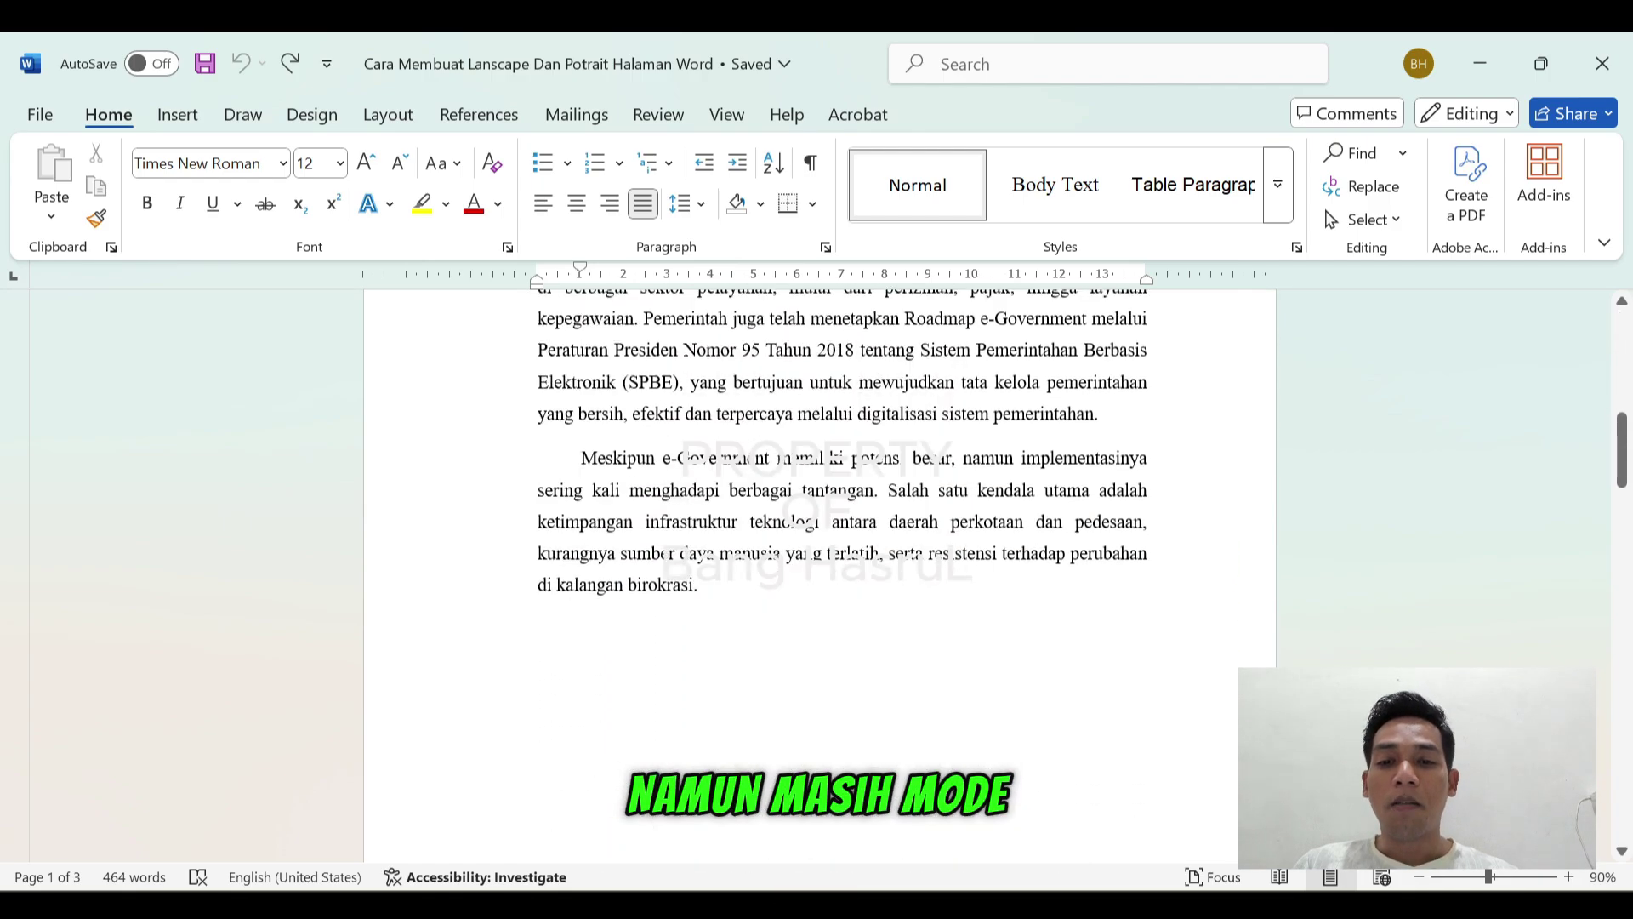
scroll(1210, 510, down, 2)
scroll(1328, 462, down, 10)
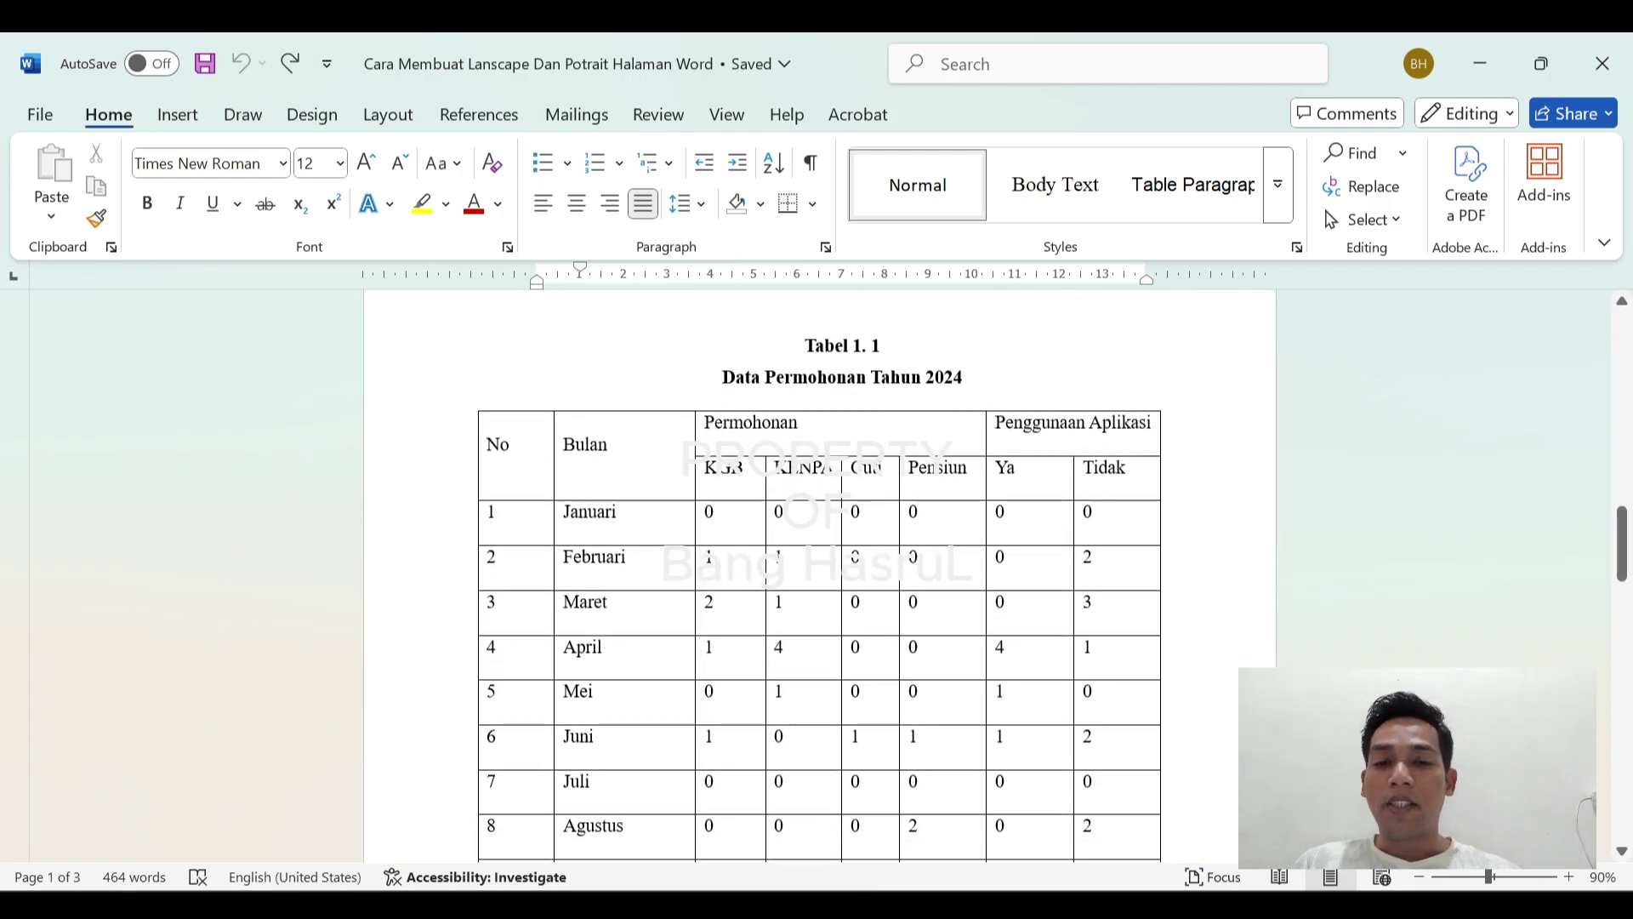
scroll(1268, 480, down, 10)
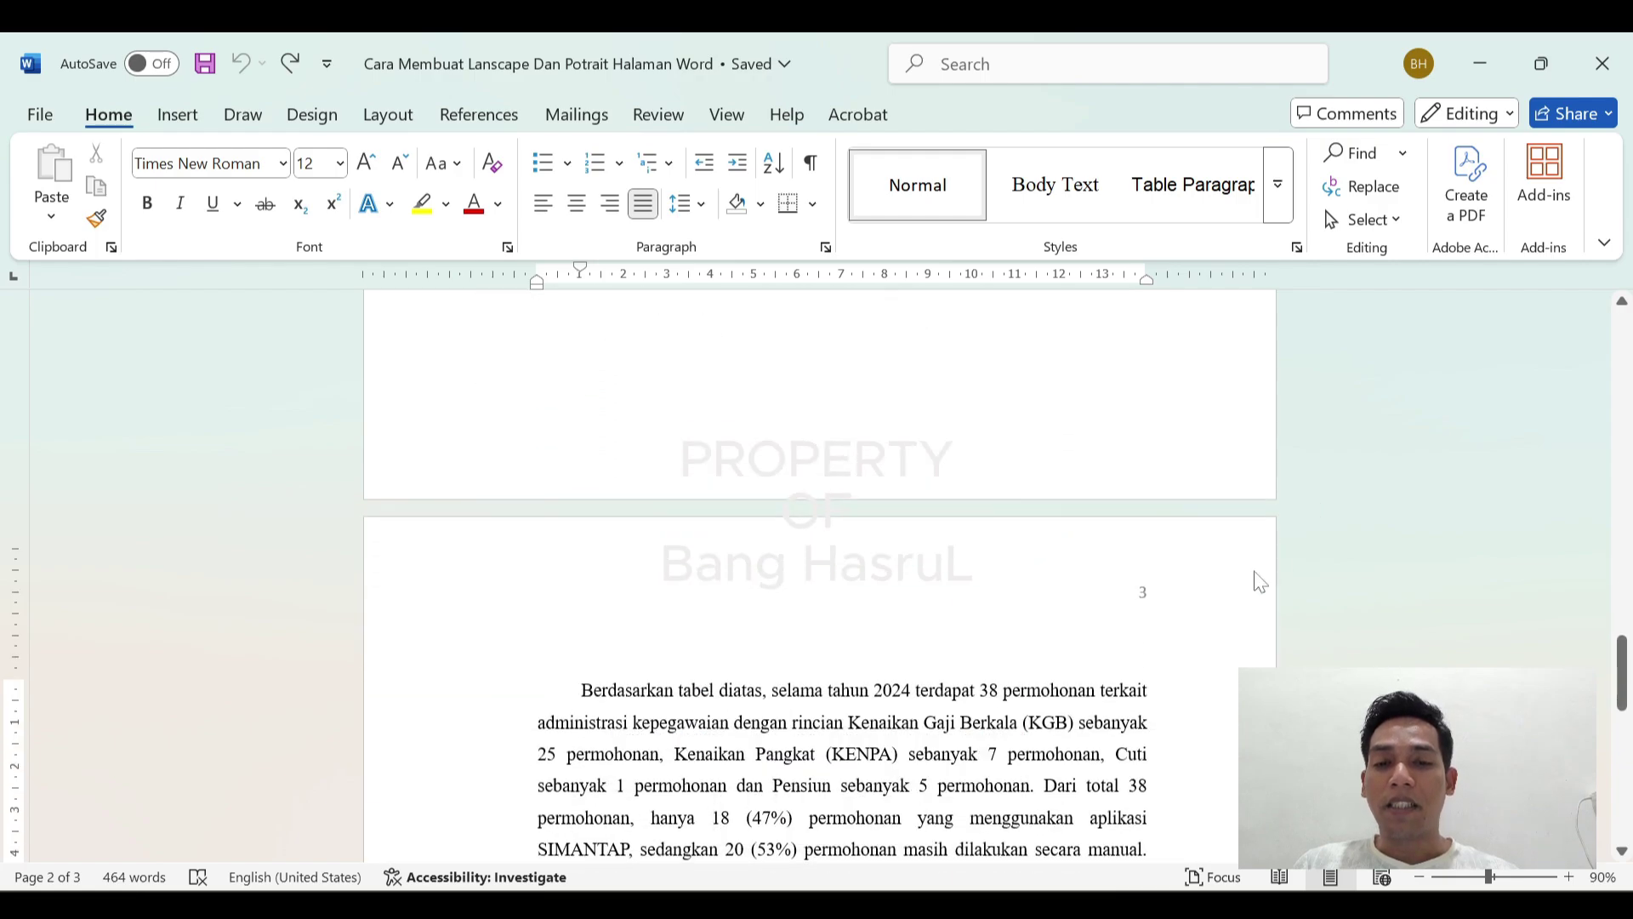
scroll(1319, 572, up, 12)
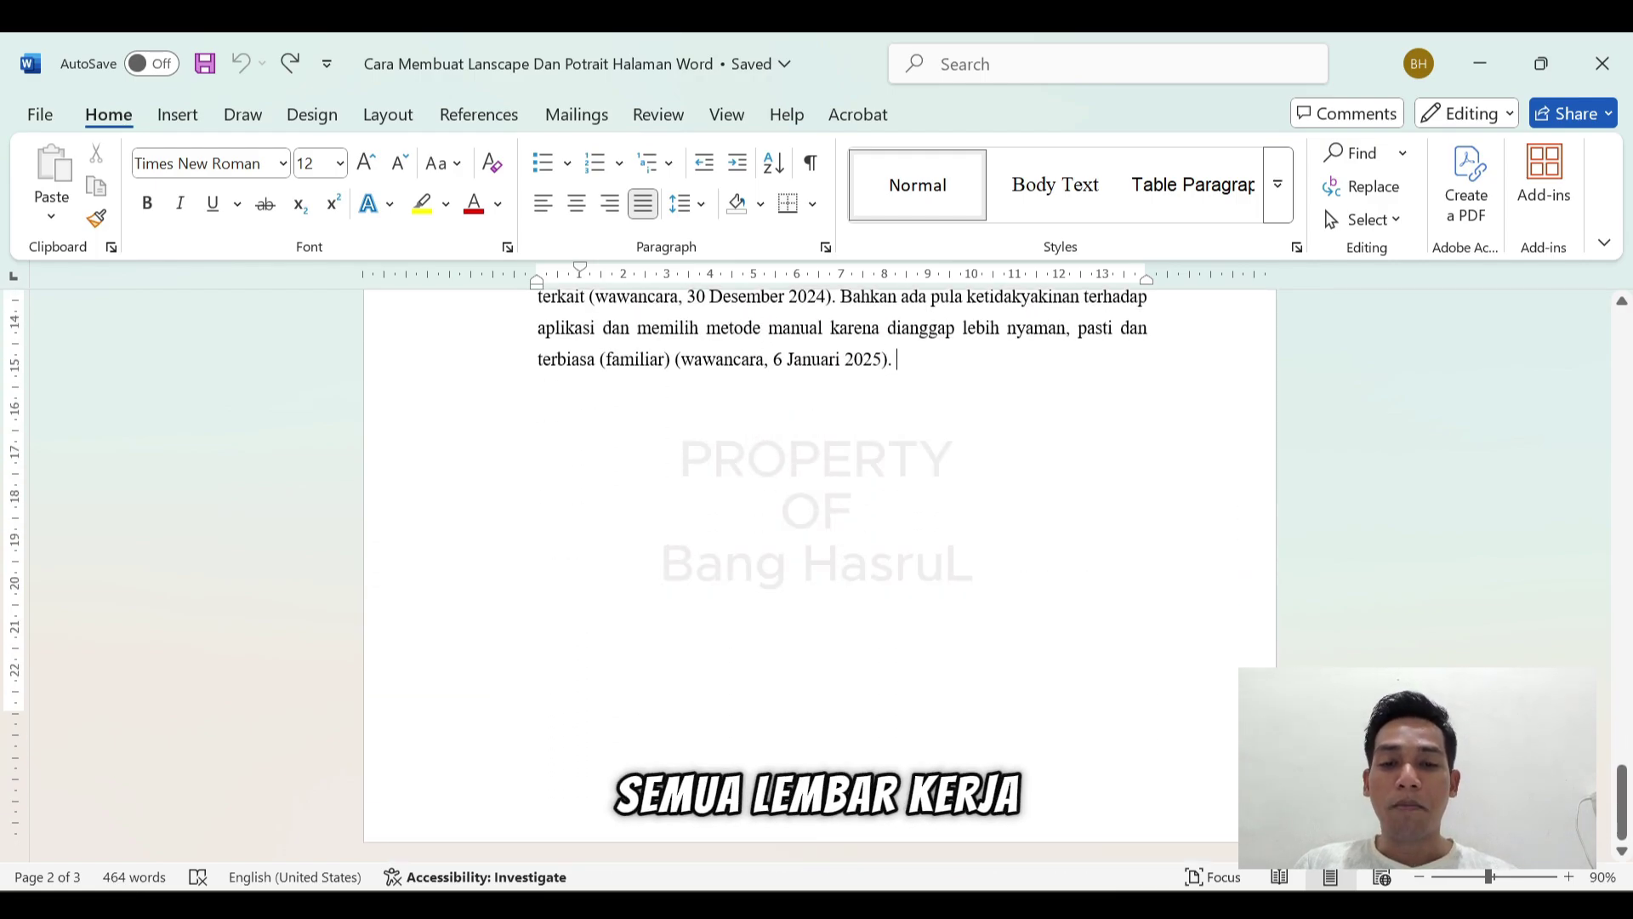
scroll(1319, 572, up, 15)
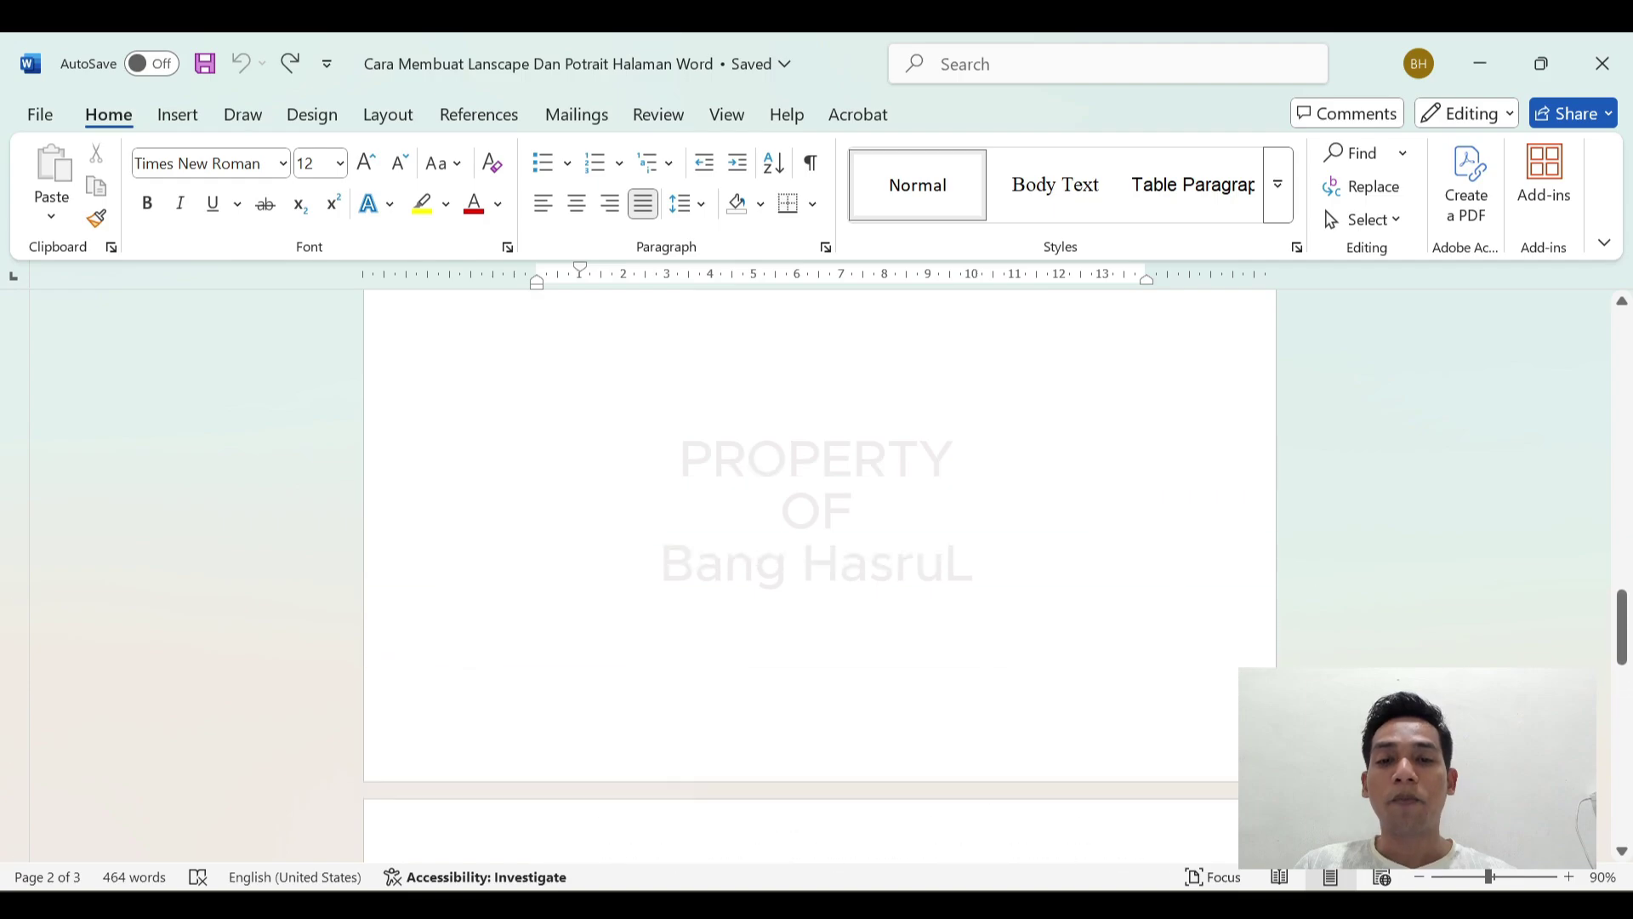
scroll(821, 578, up, 15)
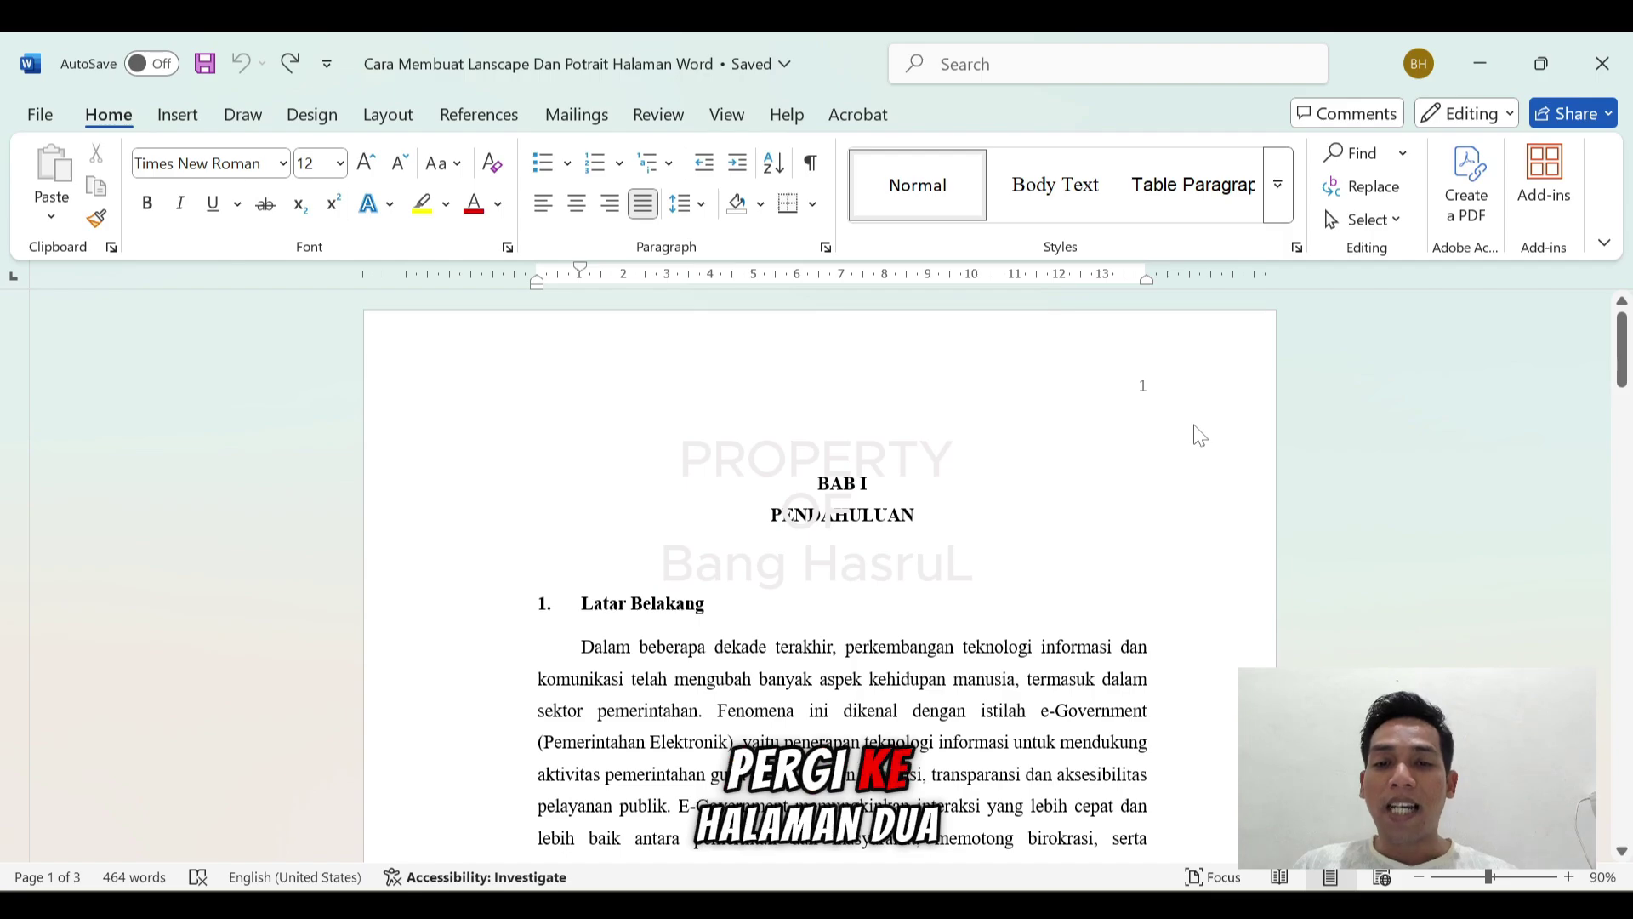
scroll(1198, 434, down, 1)
scroll(1199, 438, up, 1)
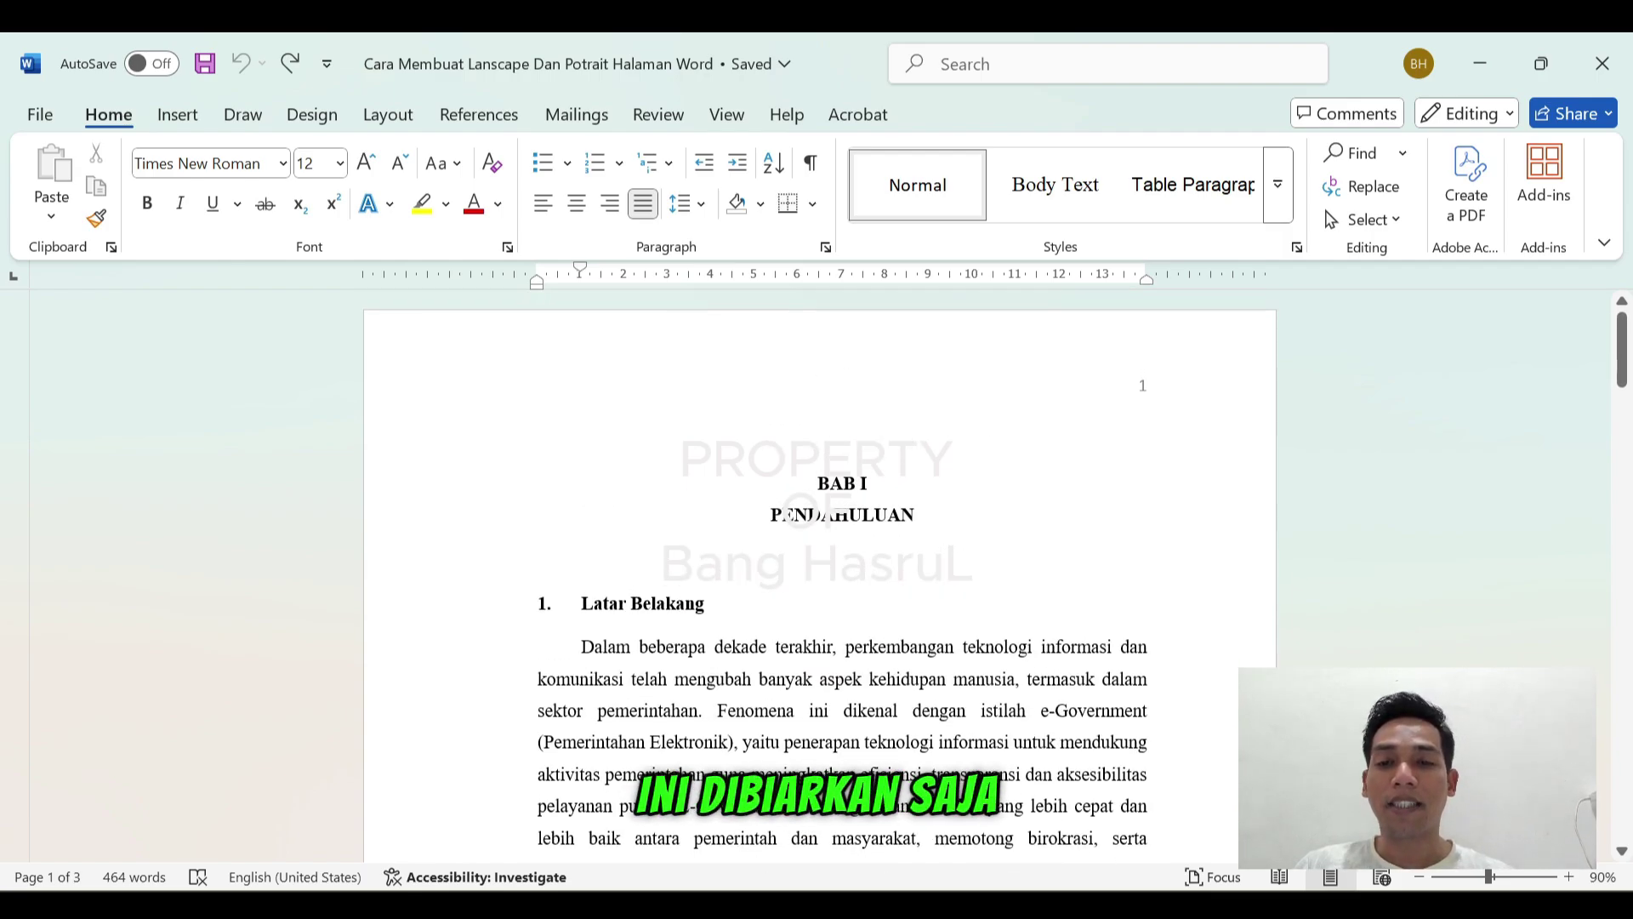
scroll(842, 578, down, 1)
scroll(842, 578, up, 1)
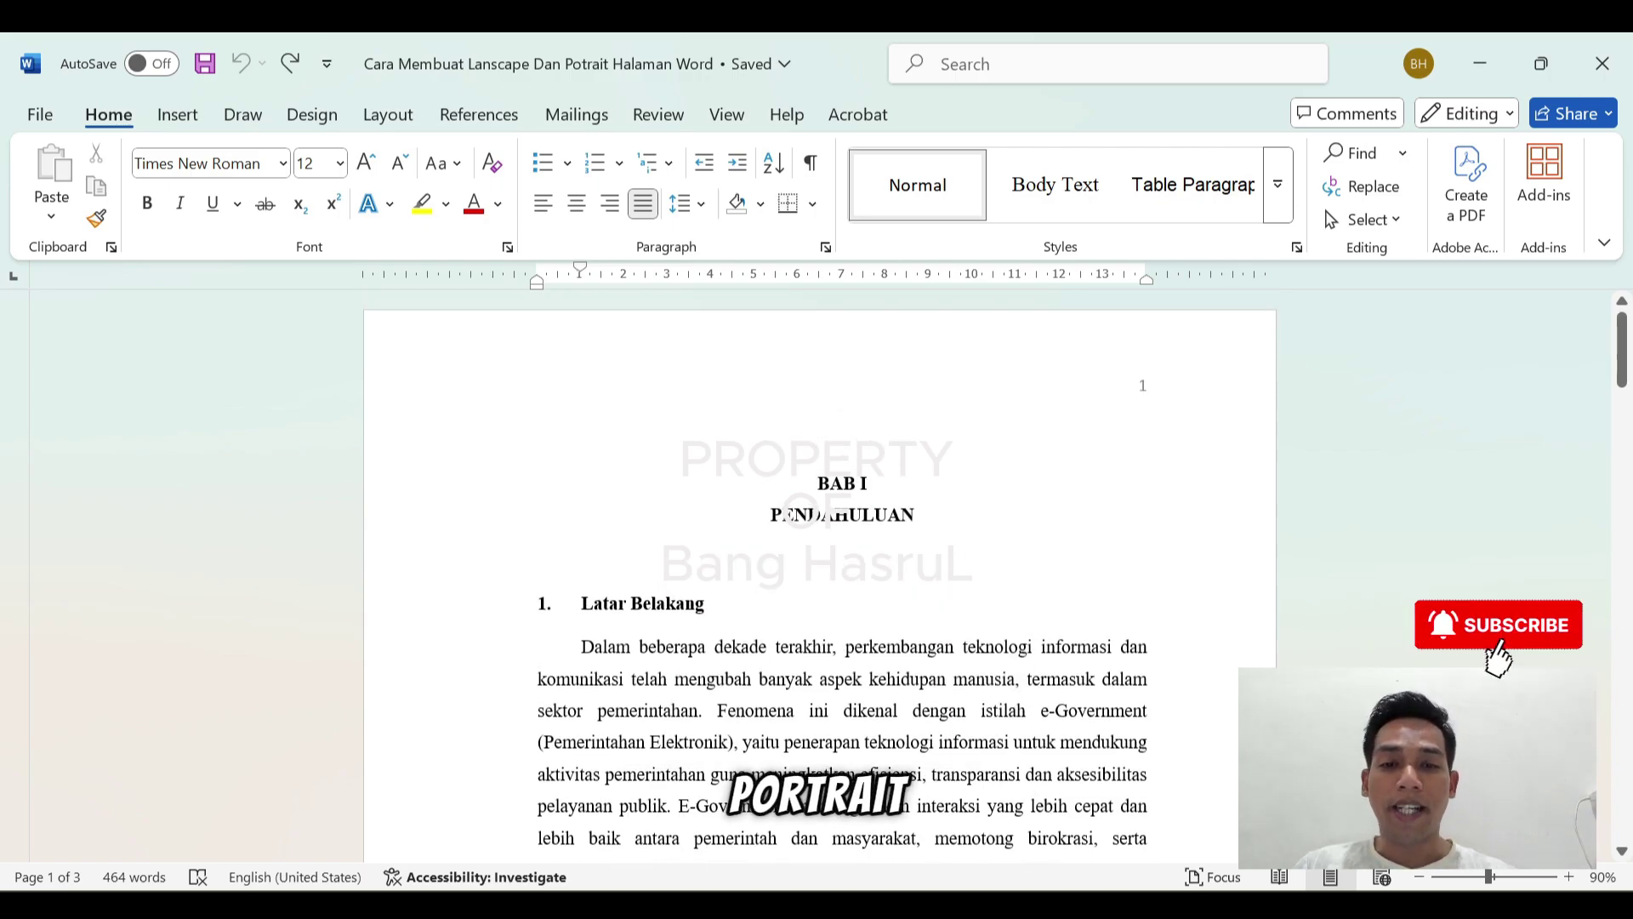
Step: Insert a Next Page section break directly before the "Tabel 1. 1" title on page 2
scroll(816, 578, down, 1)
scroll(1191, 483, down, 10)
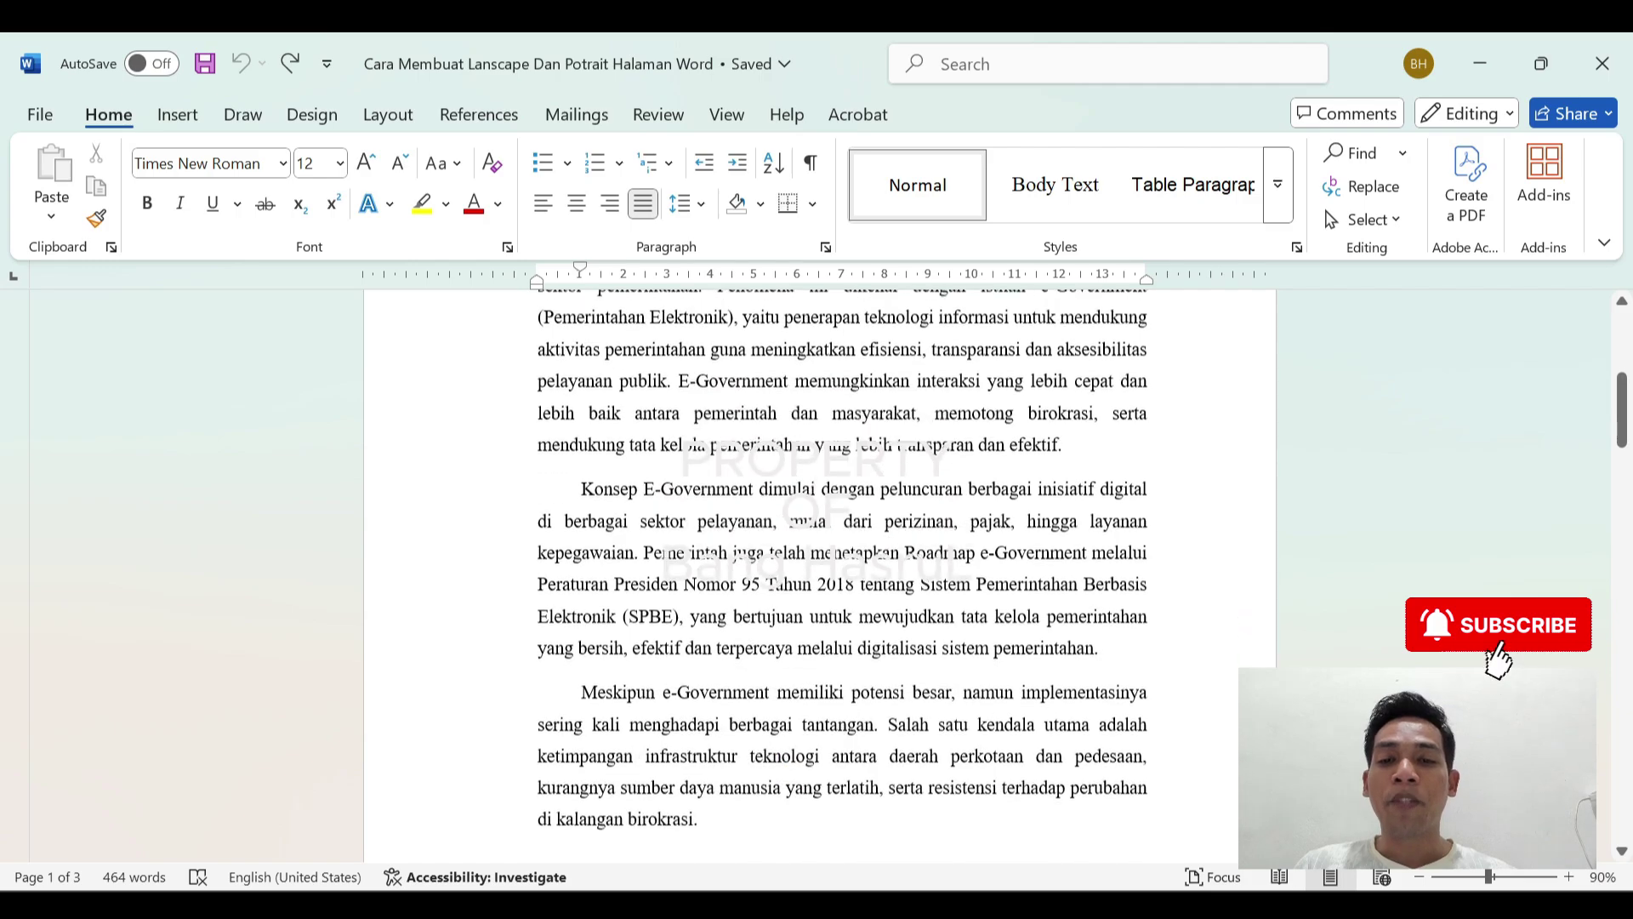
scroll(1190, 483, down, 3)
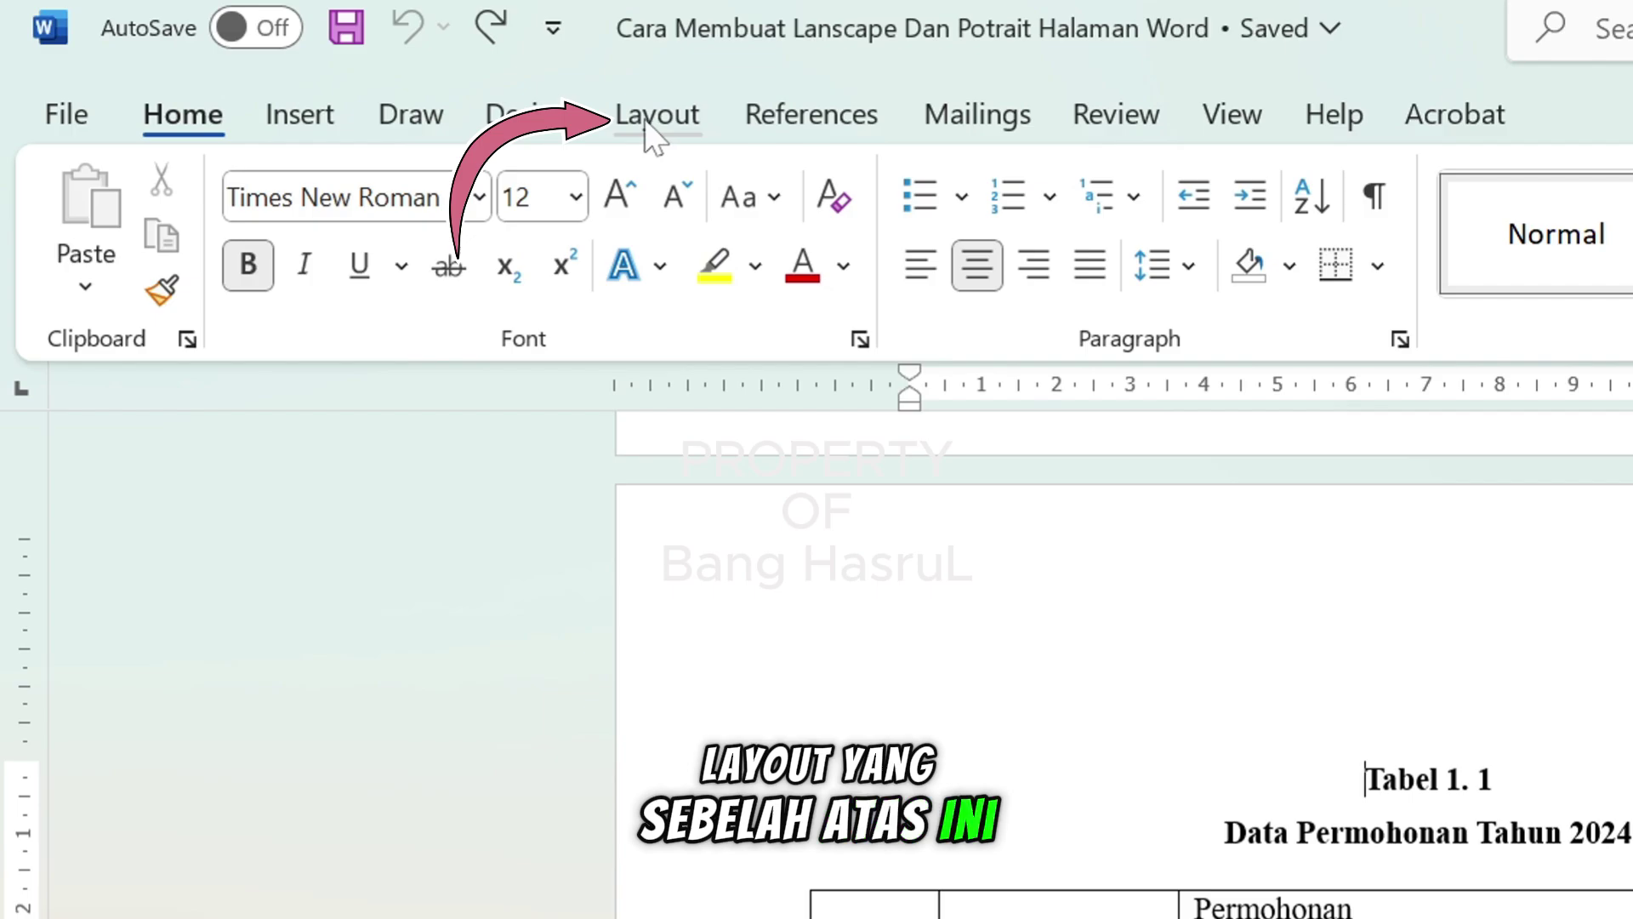
click(657, 130)
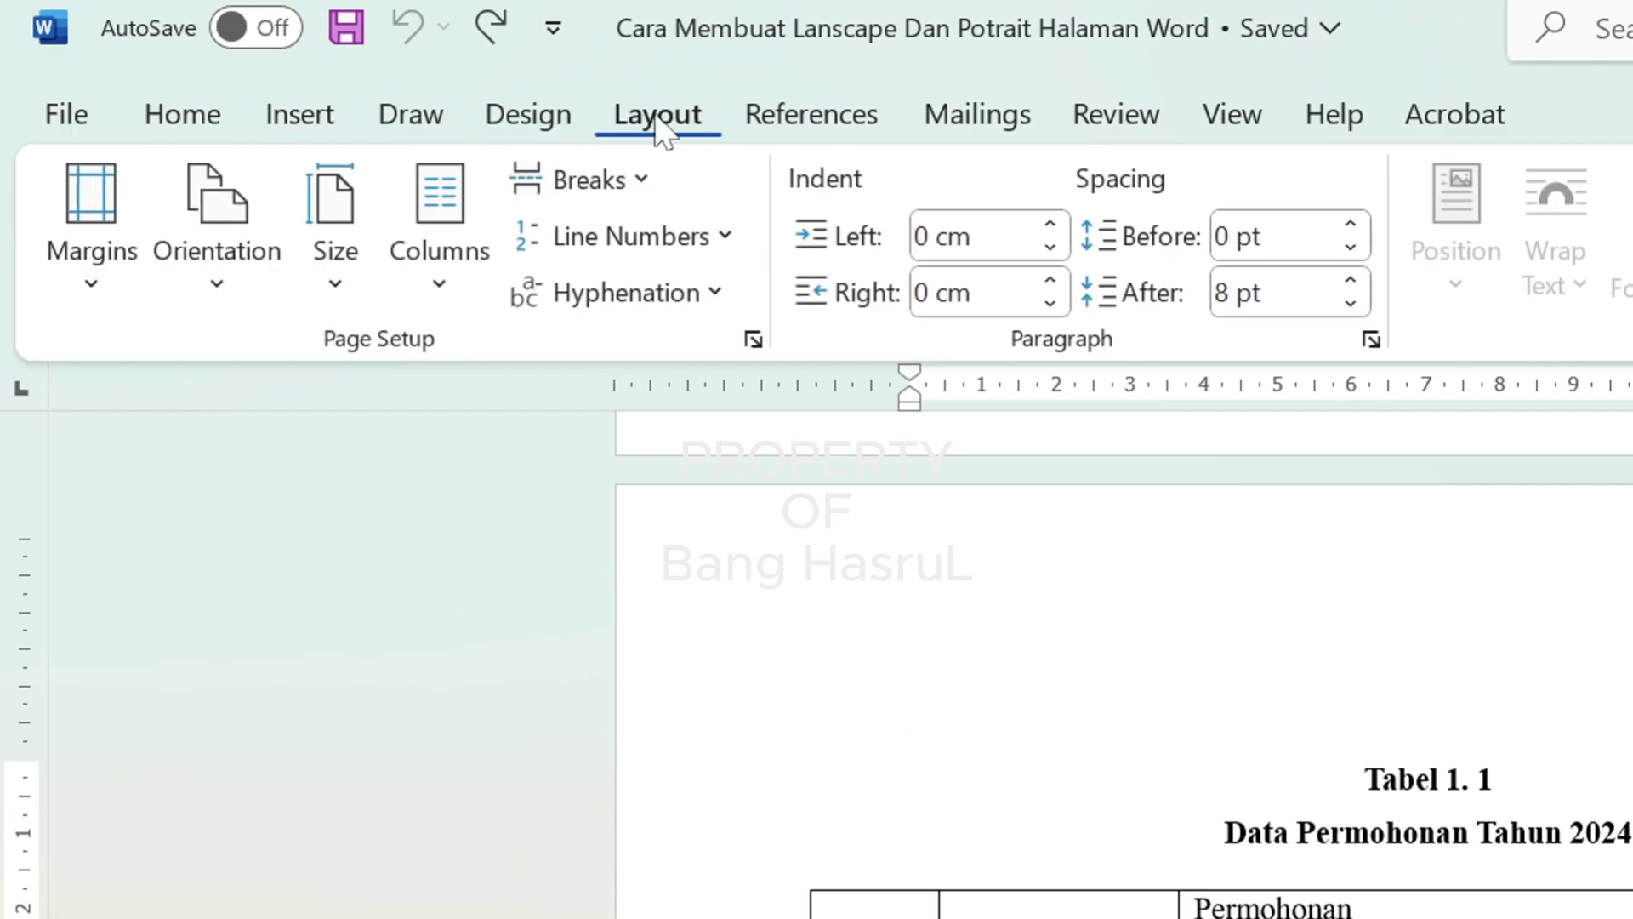
click(634, 183)
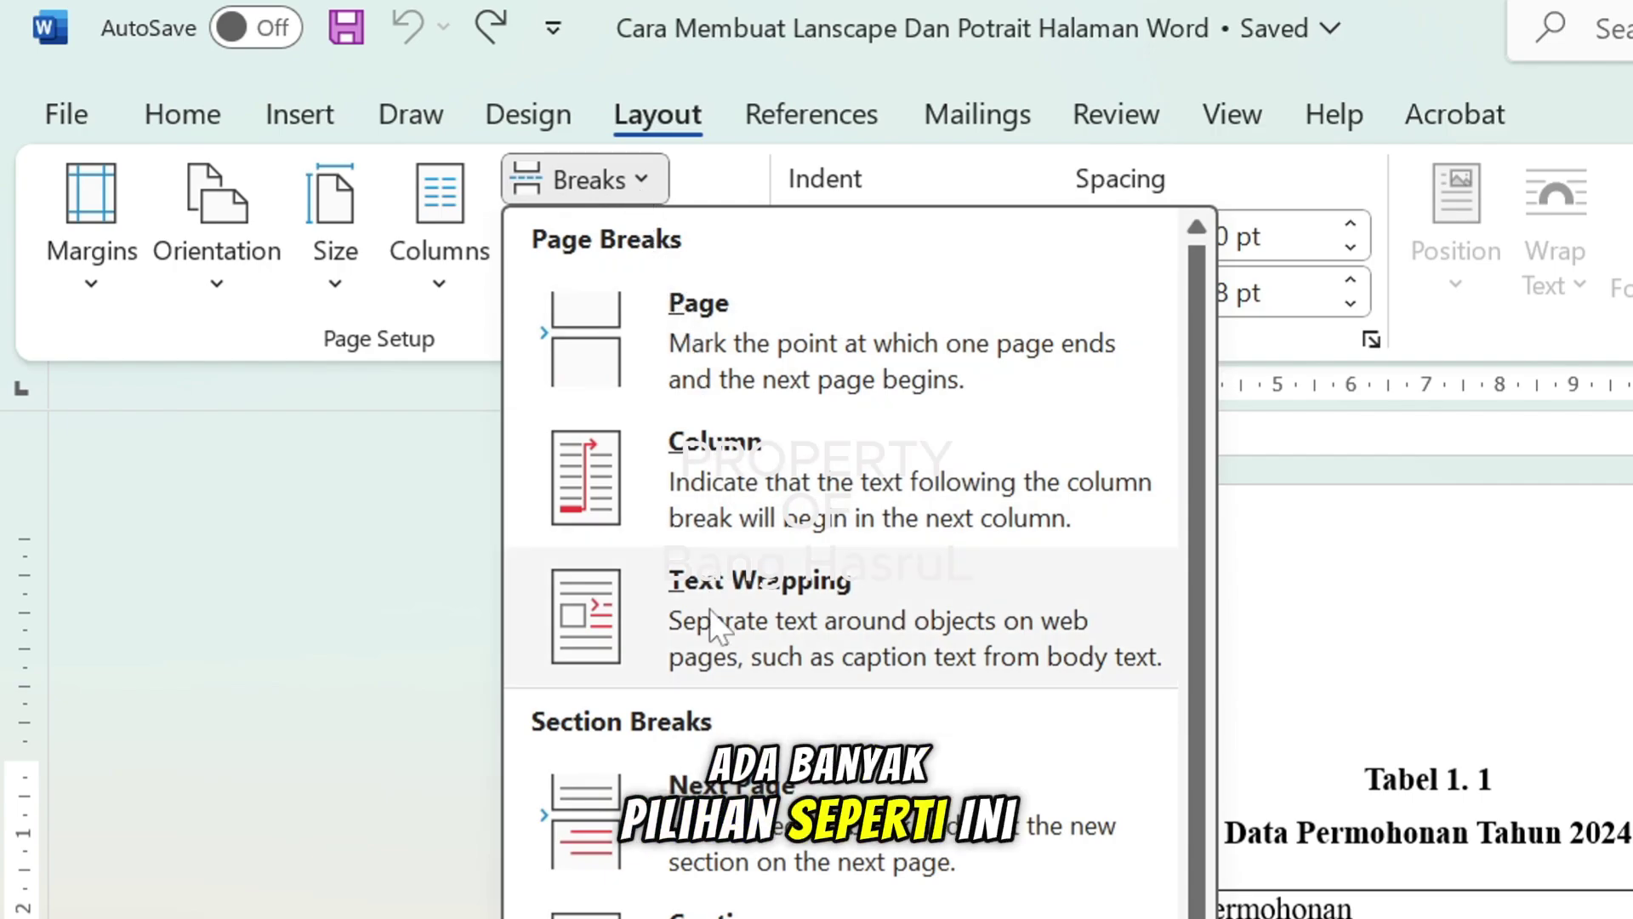
click(791, 821)
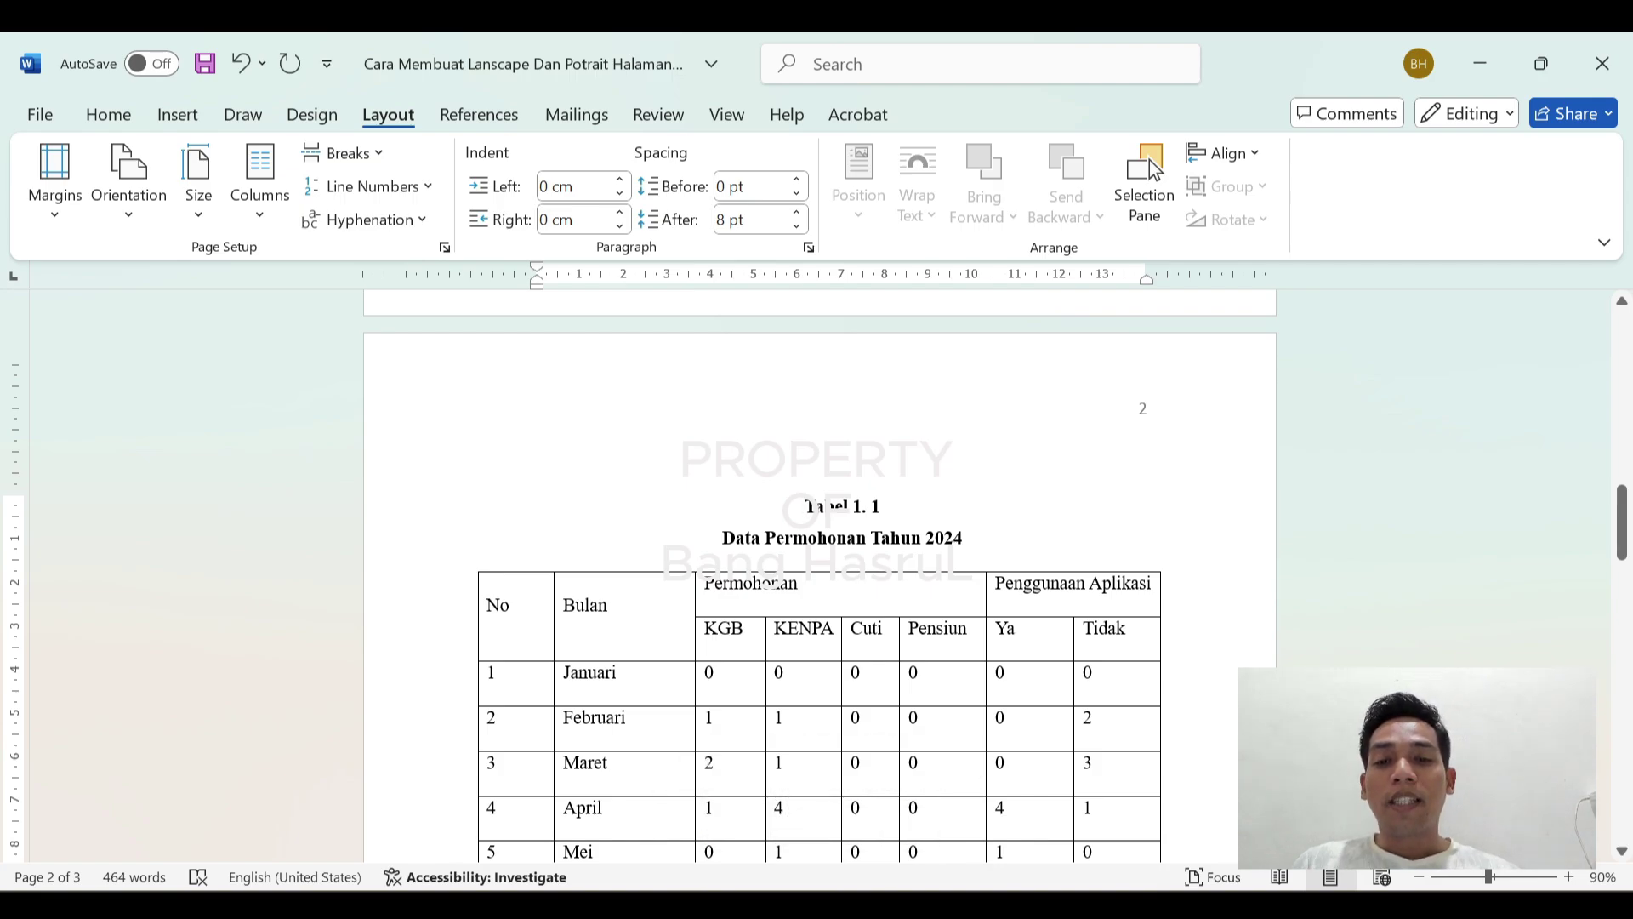
Step: Insert a Next Page section break before the paragraph starting "Berdasarkan tabel diatas" on page 3
scroll(1150, 160, down, 2)
scroll(1150, 160, down, 6)
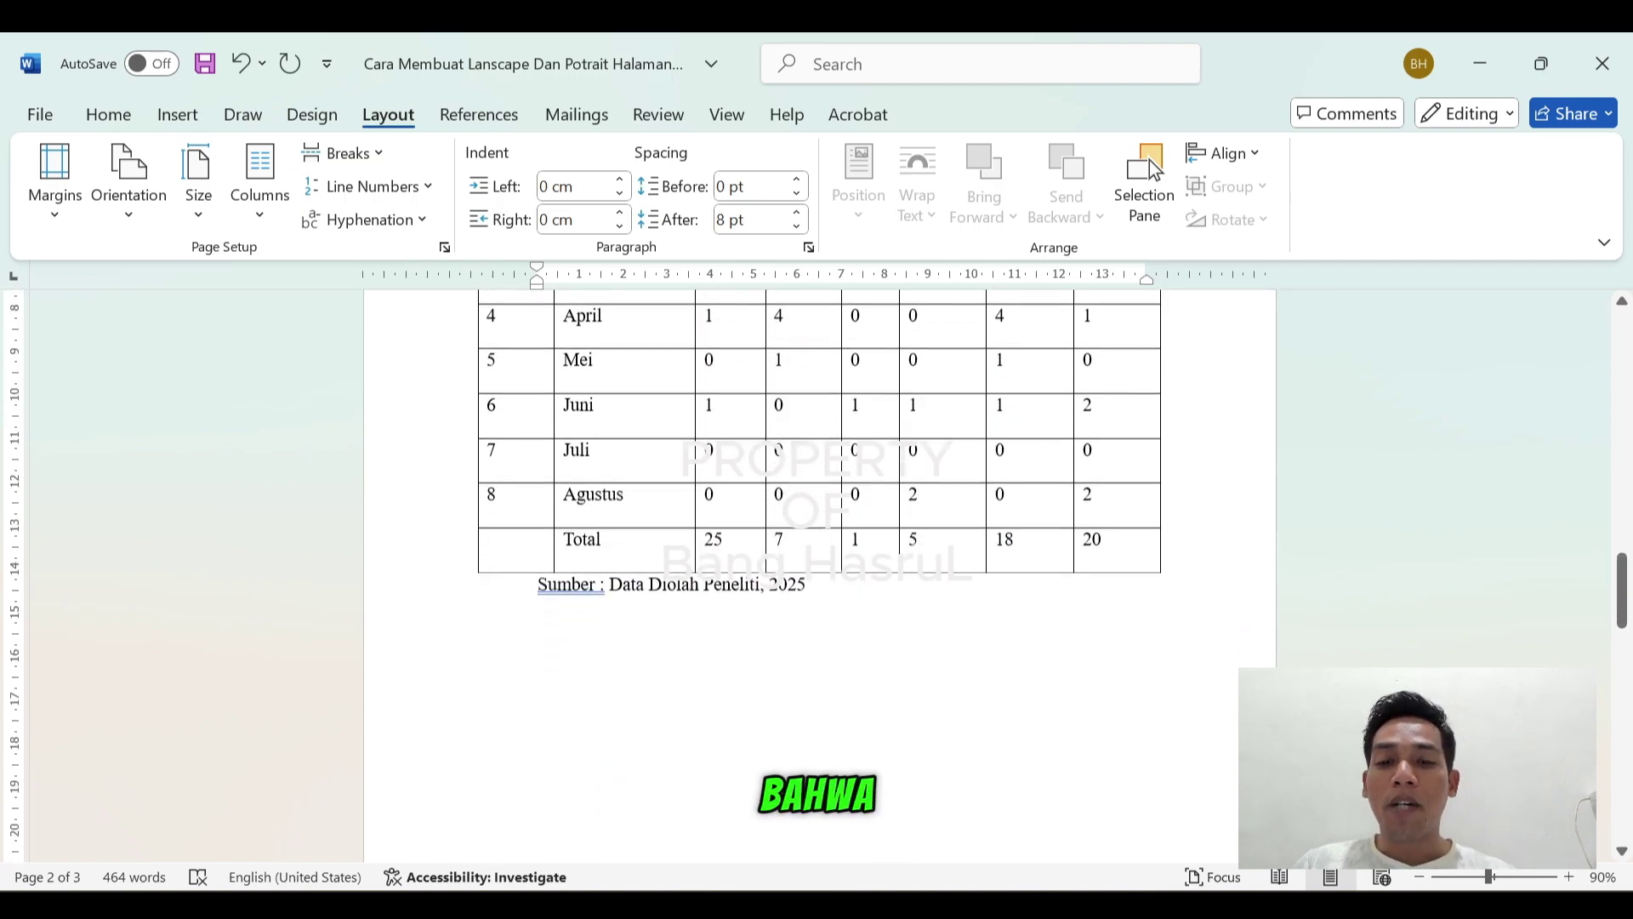
scroll(1150, 160, down, 9)
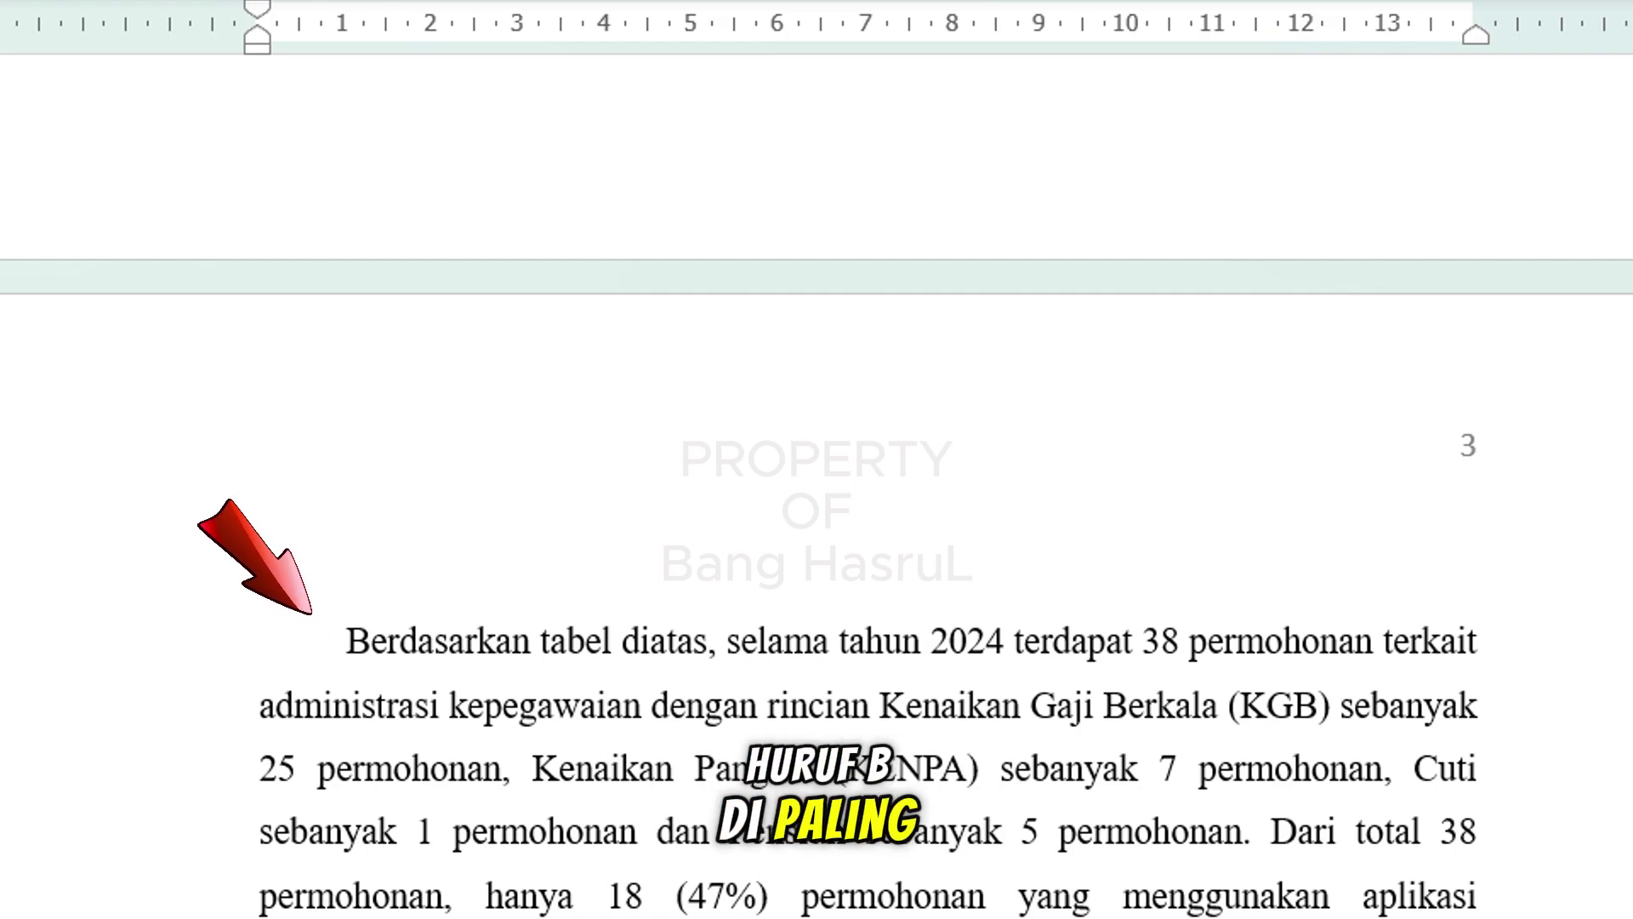
click(347, 641)
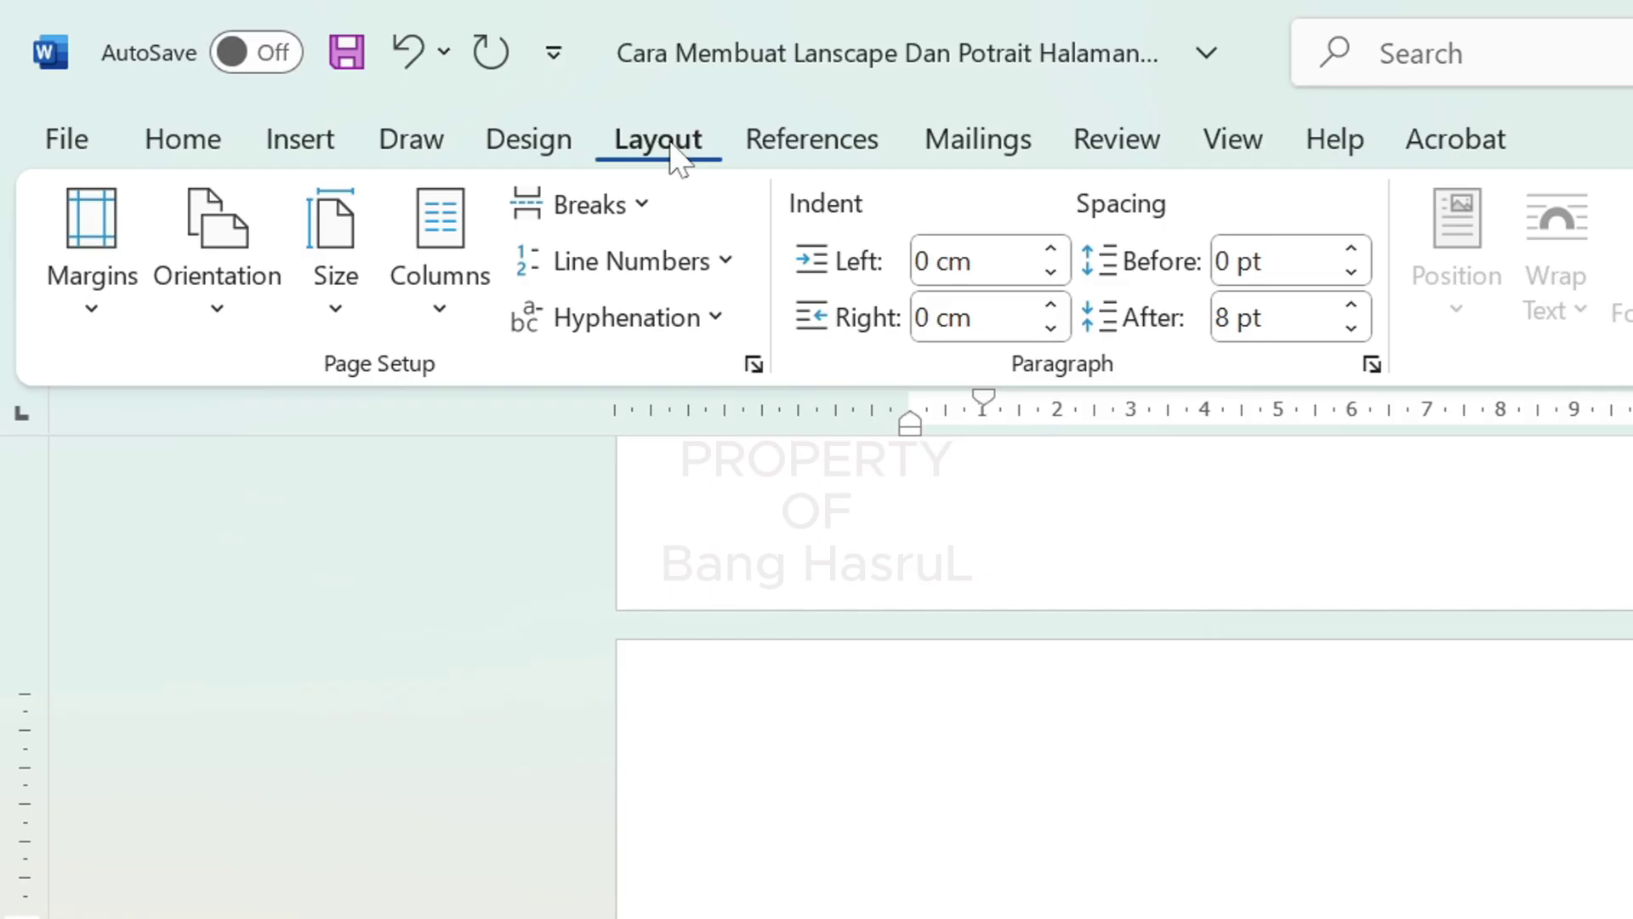
click(623, 213)
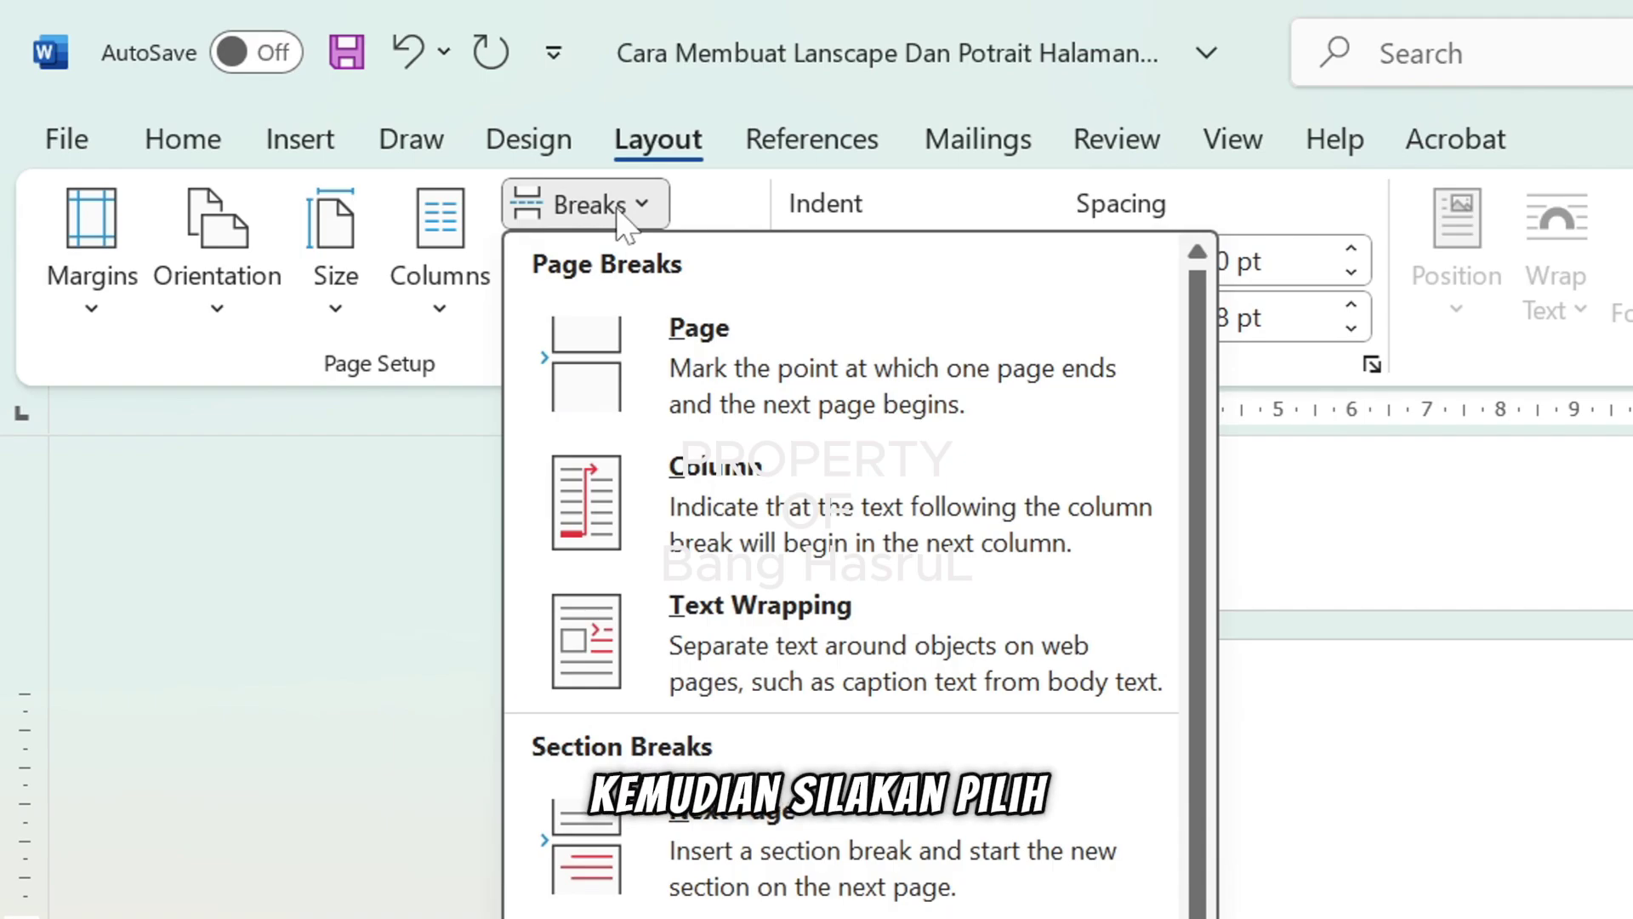
click(774, 851)
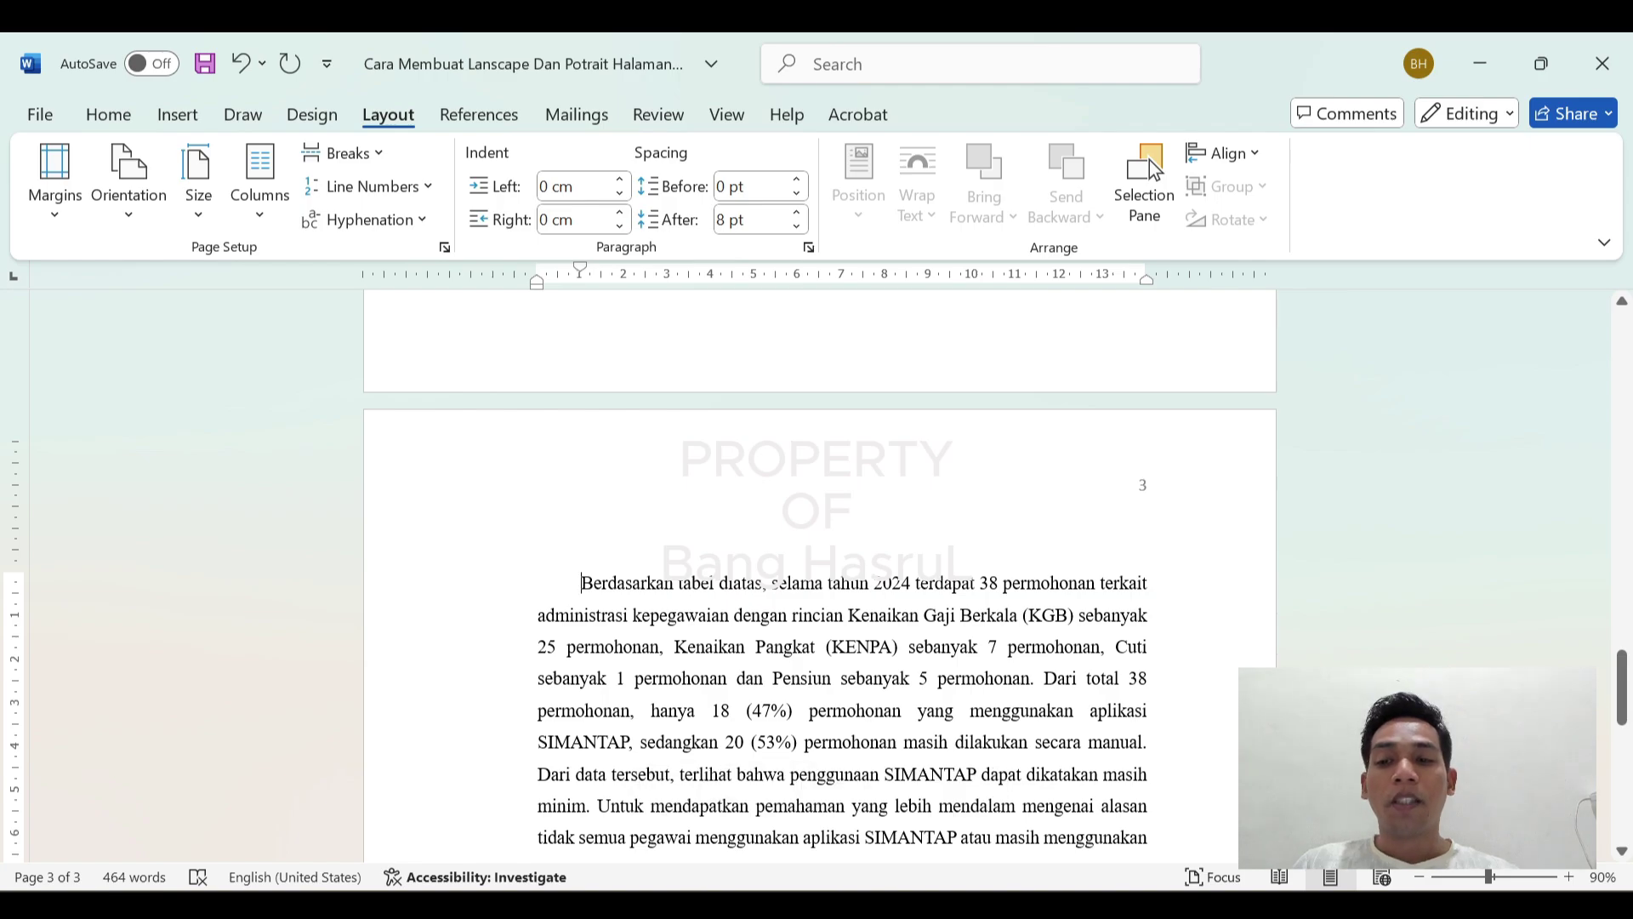
Step: Set the page orientation of the section containing Tabel 1. 1 to Landscape
scroll(1150, 160, up, 10)
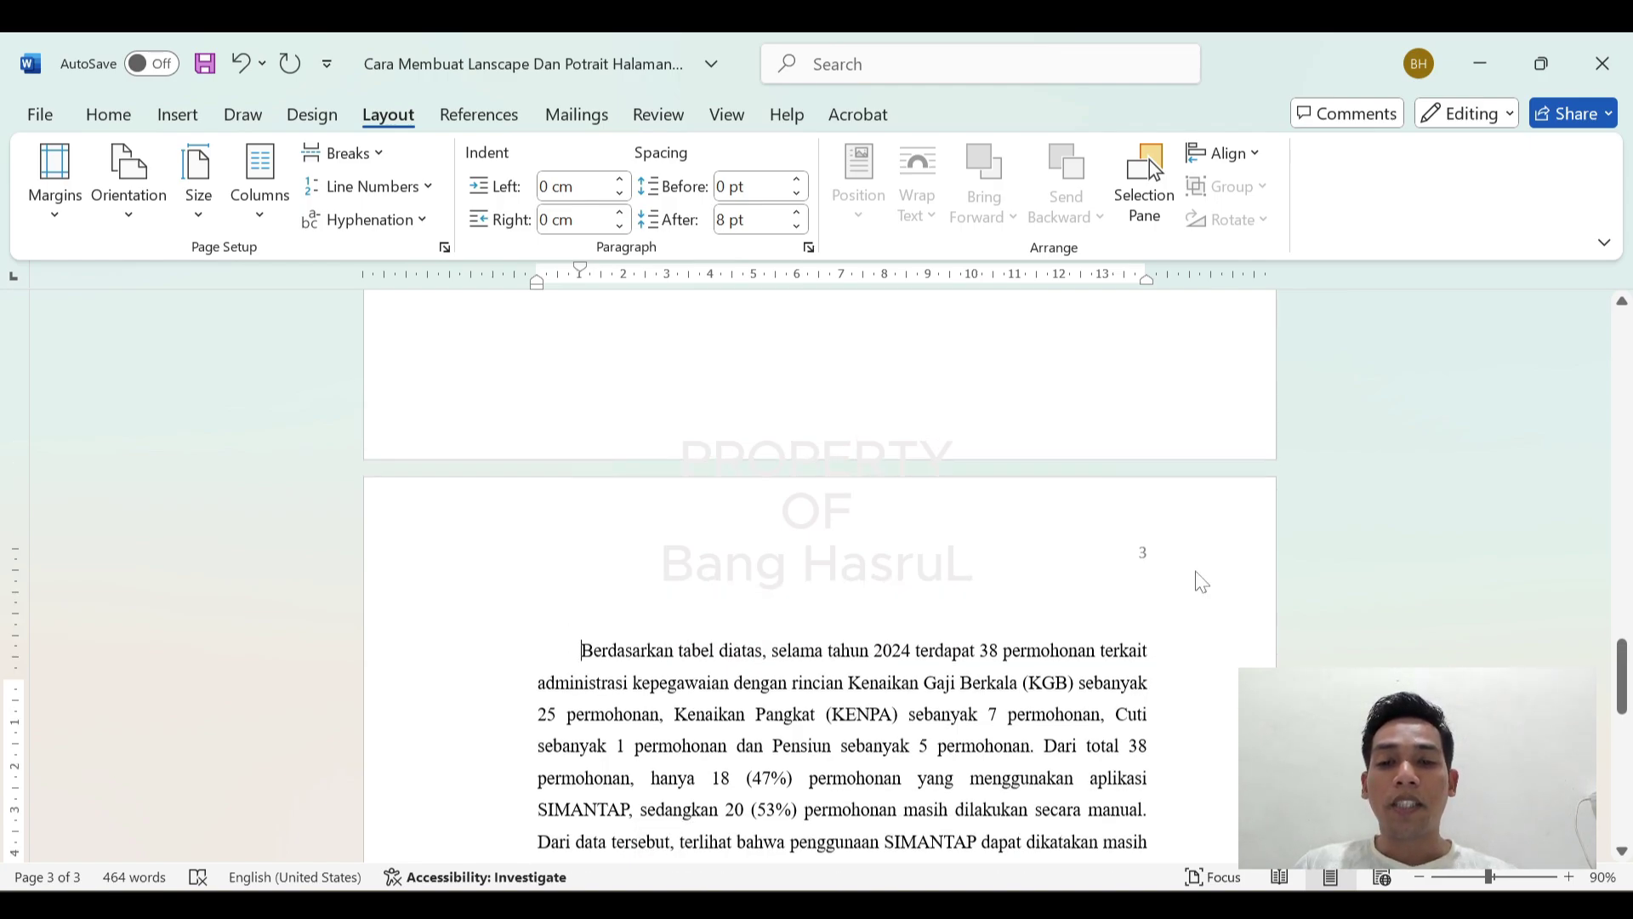
scroll(1150, 160, up, 5)
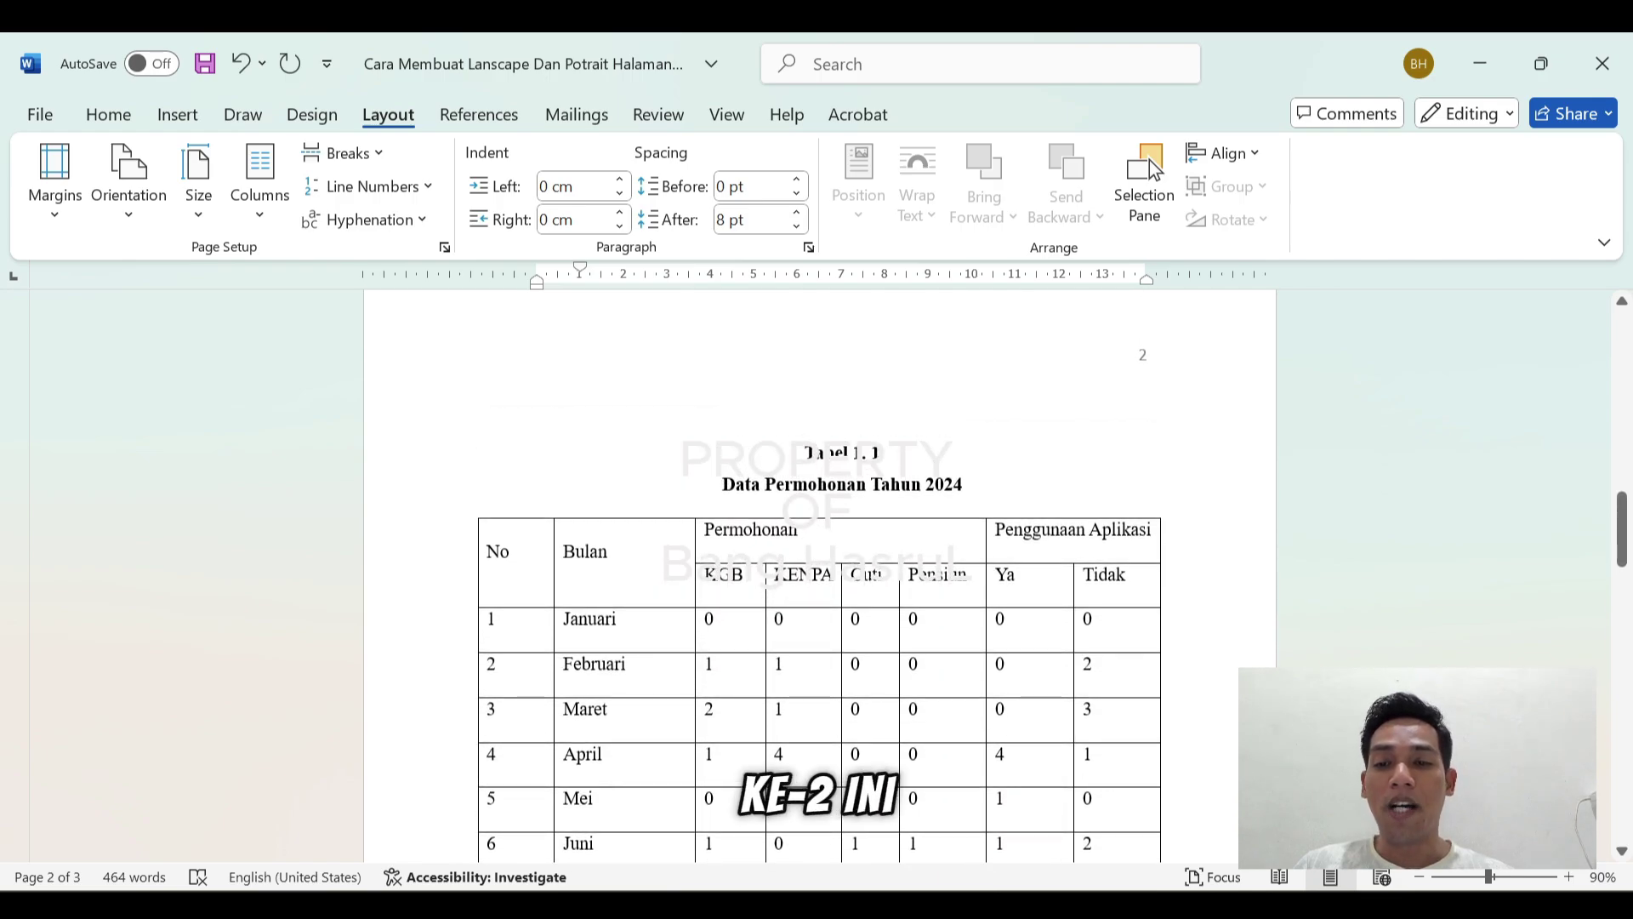
click(771, 457)
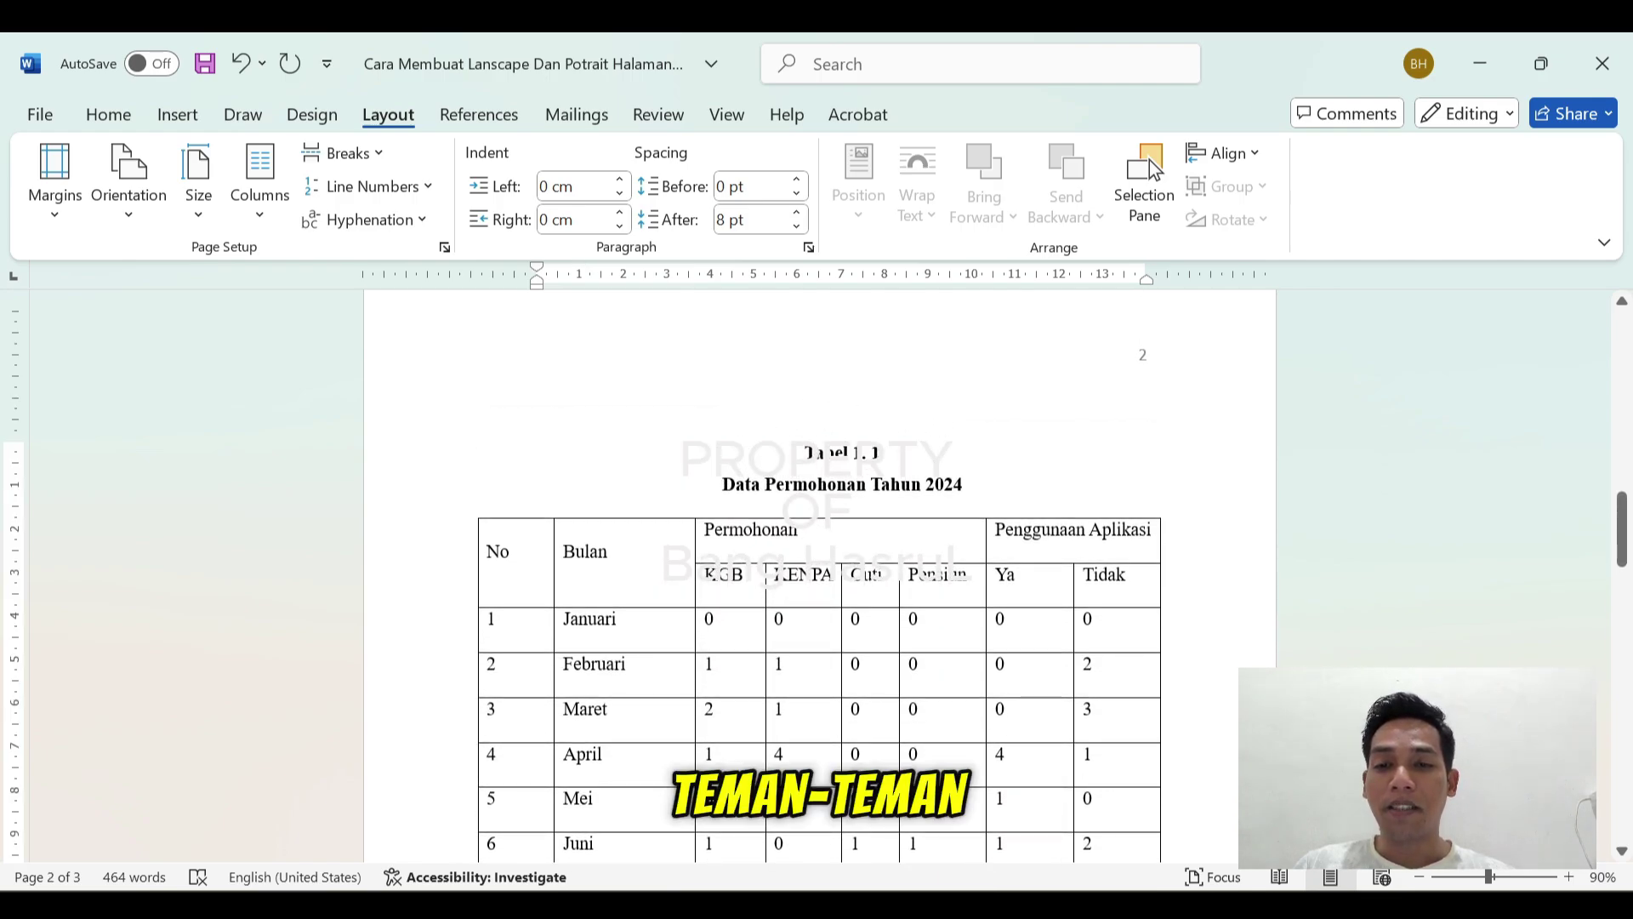
click(612, 552)
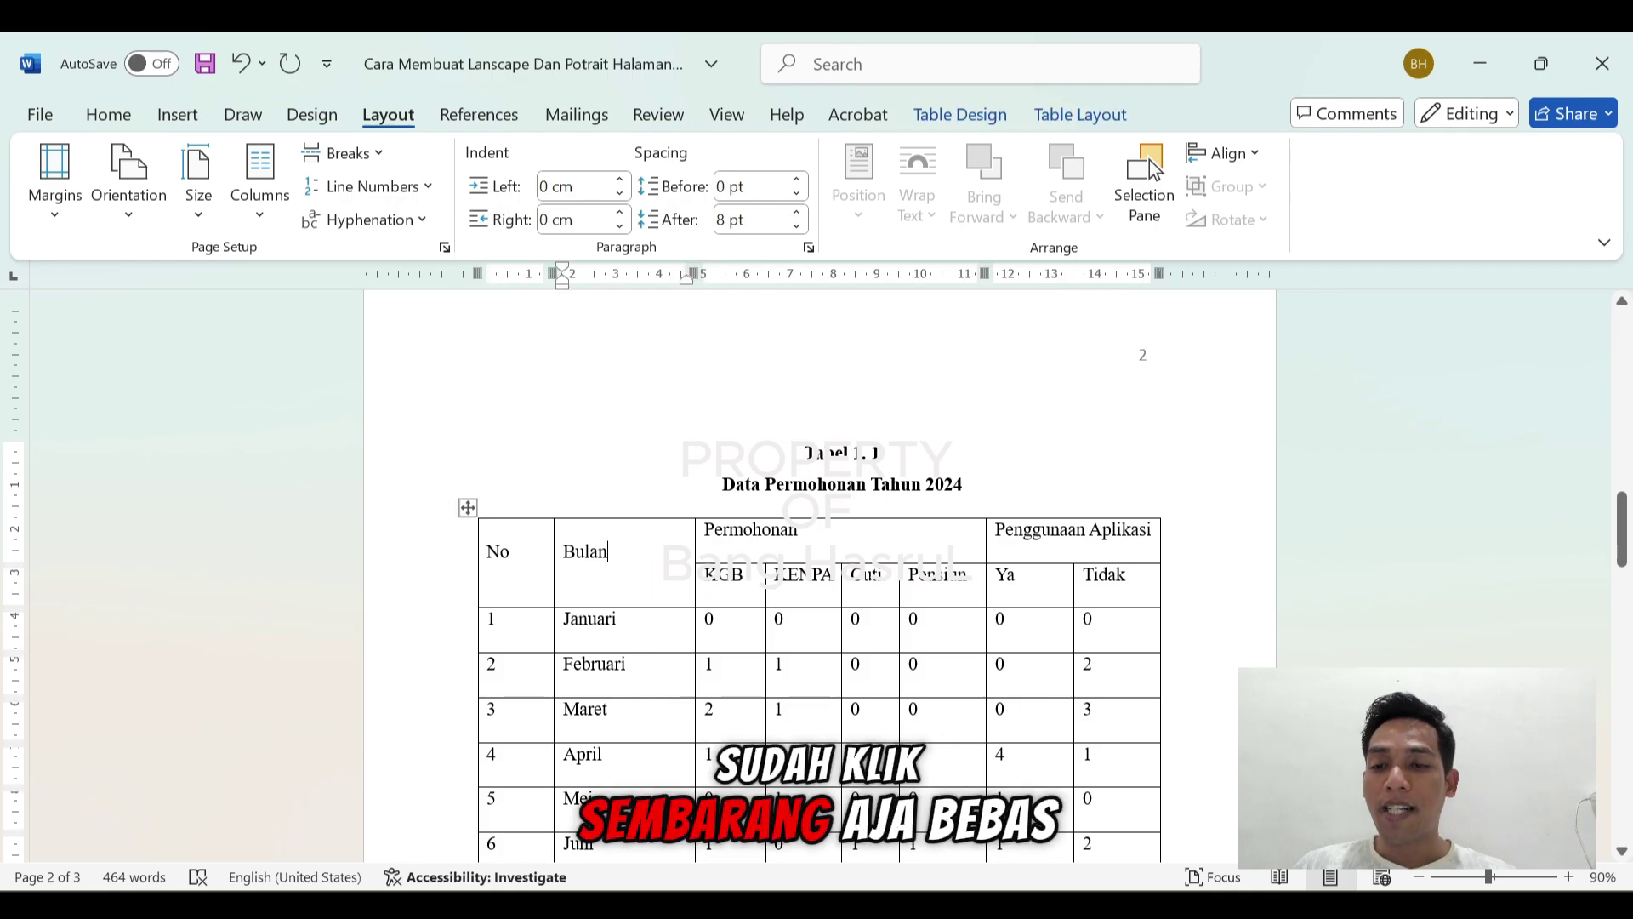
click(793, 455)
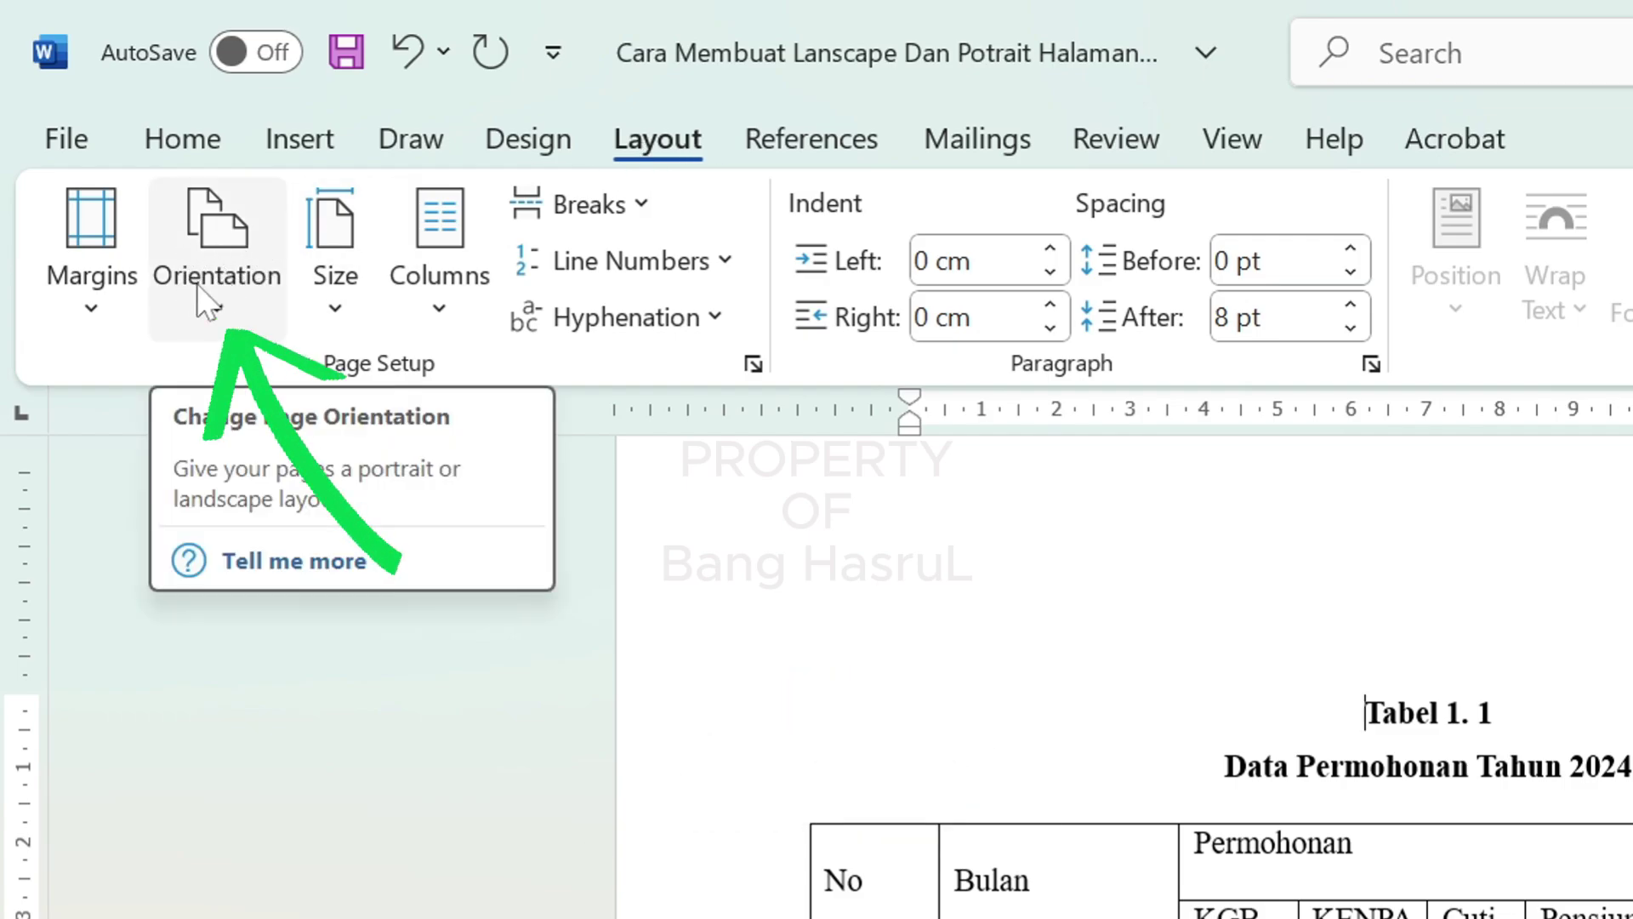
click(220, 291)
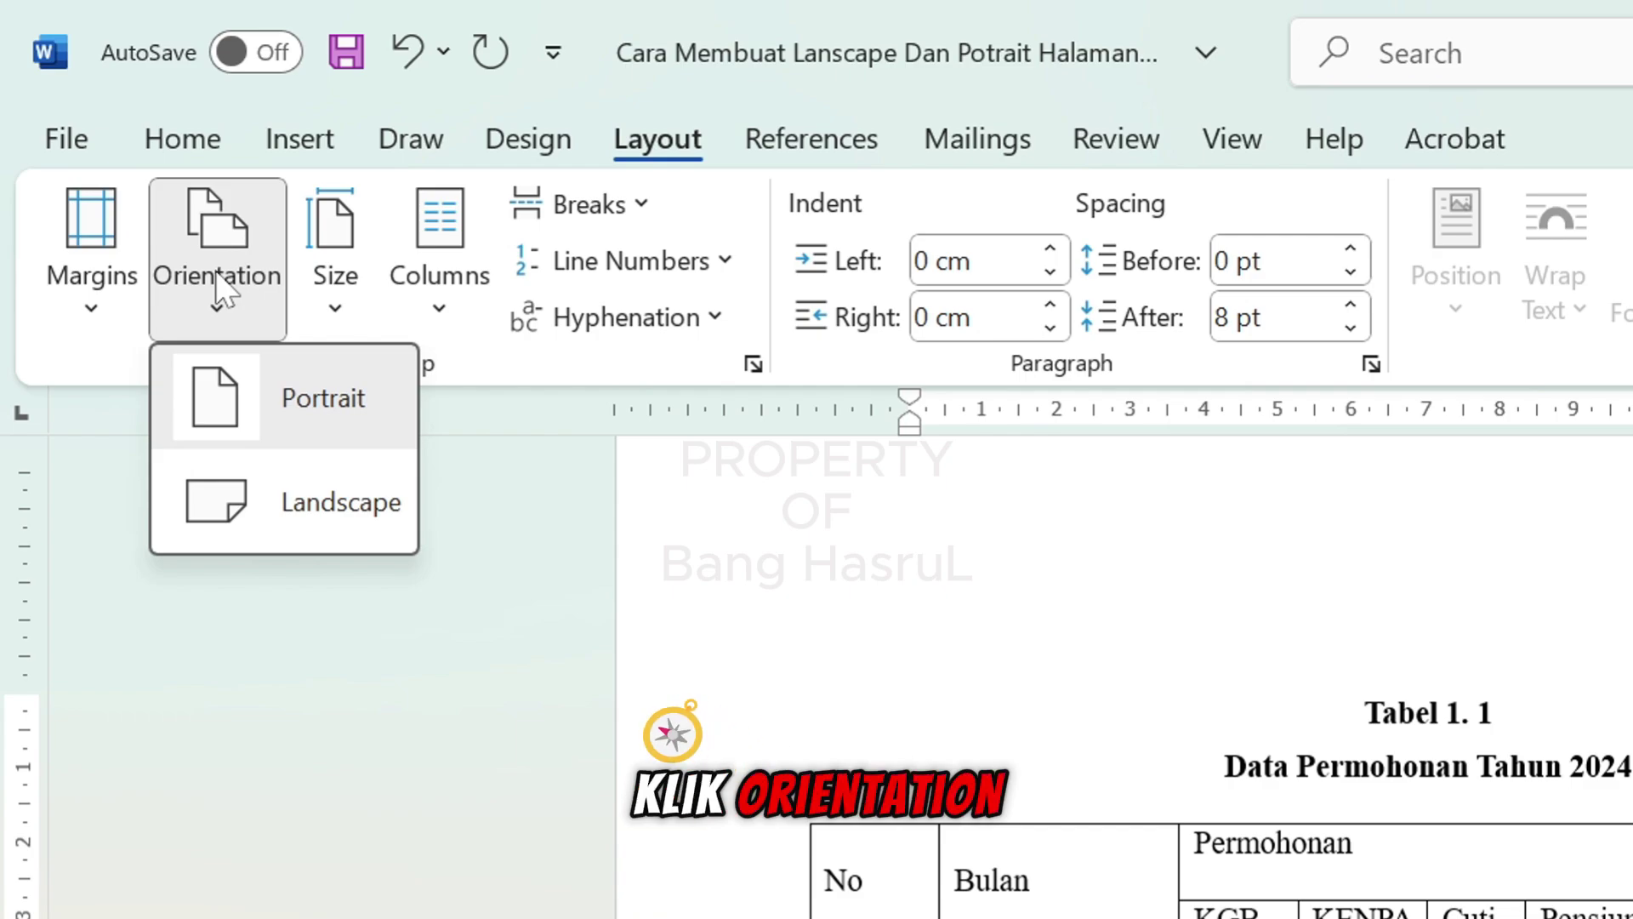
click(307, 503)
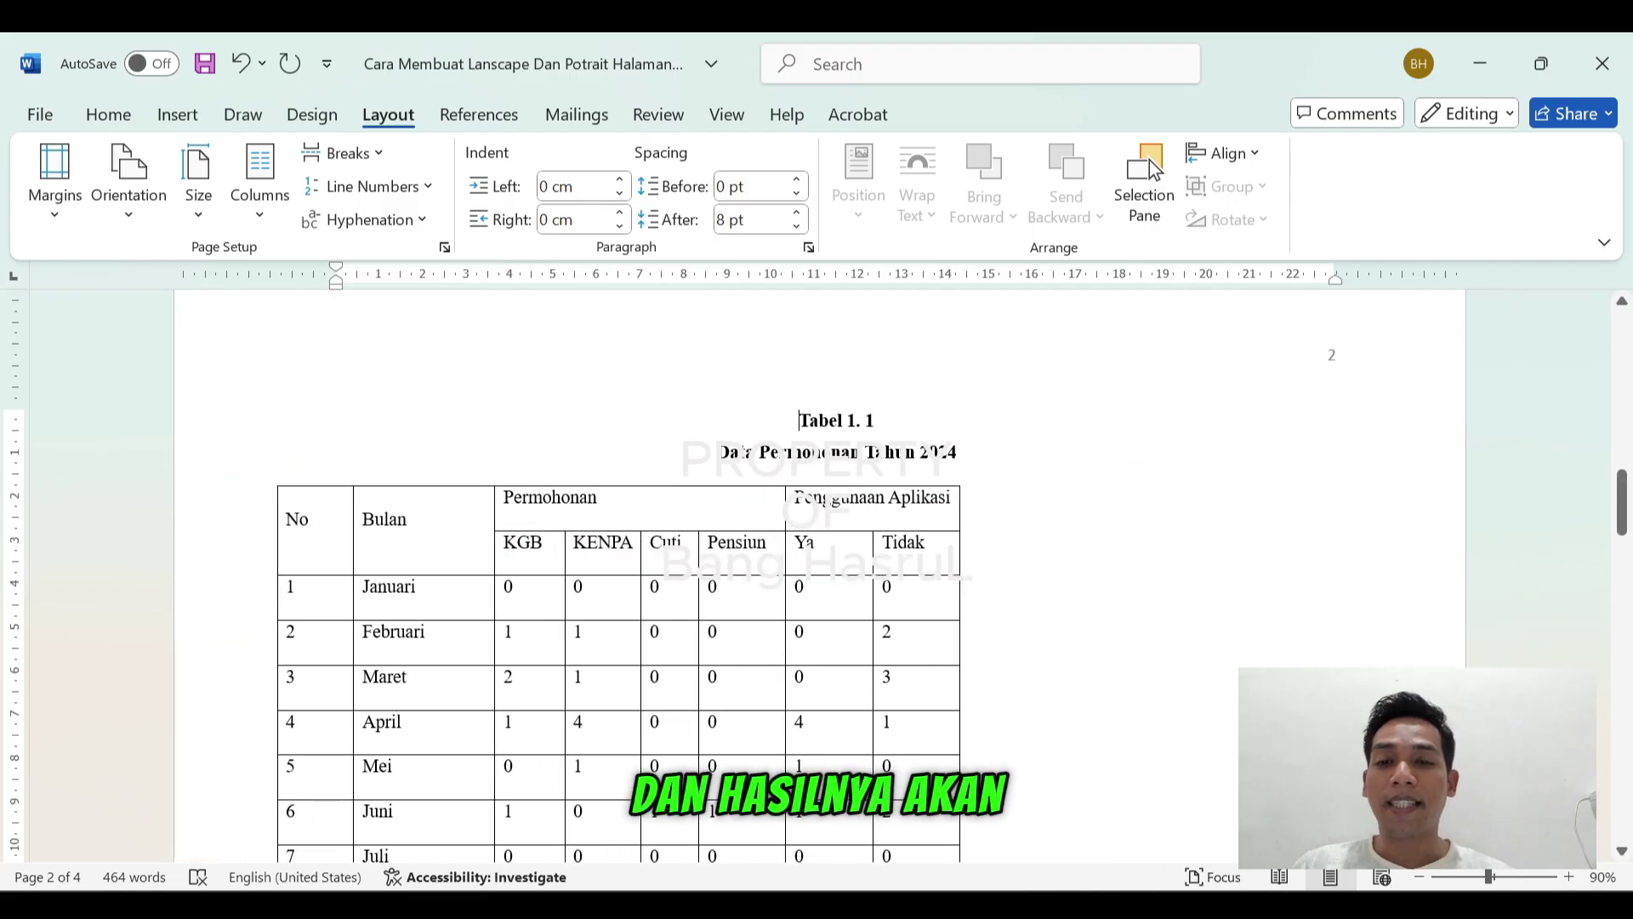
Step: Check the page orientation from the first page through the table page and the pages after it
scroll(1045, 536, up, 15)
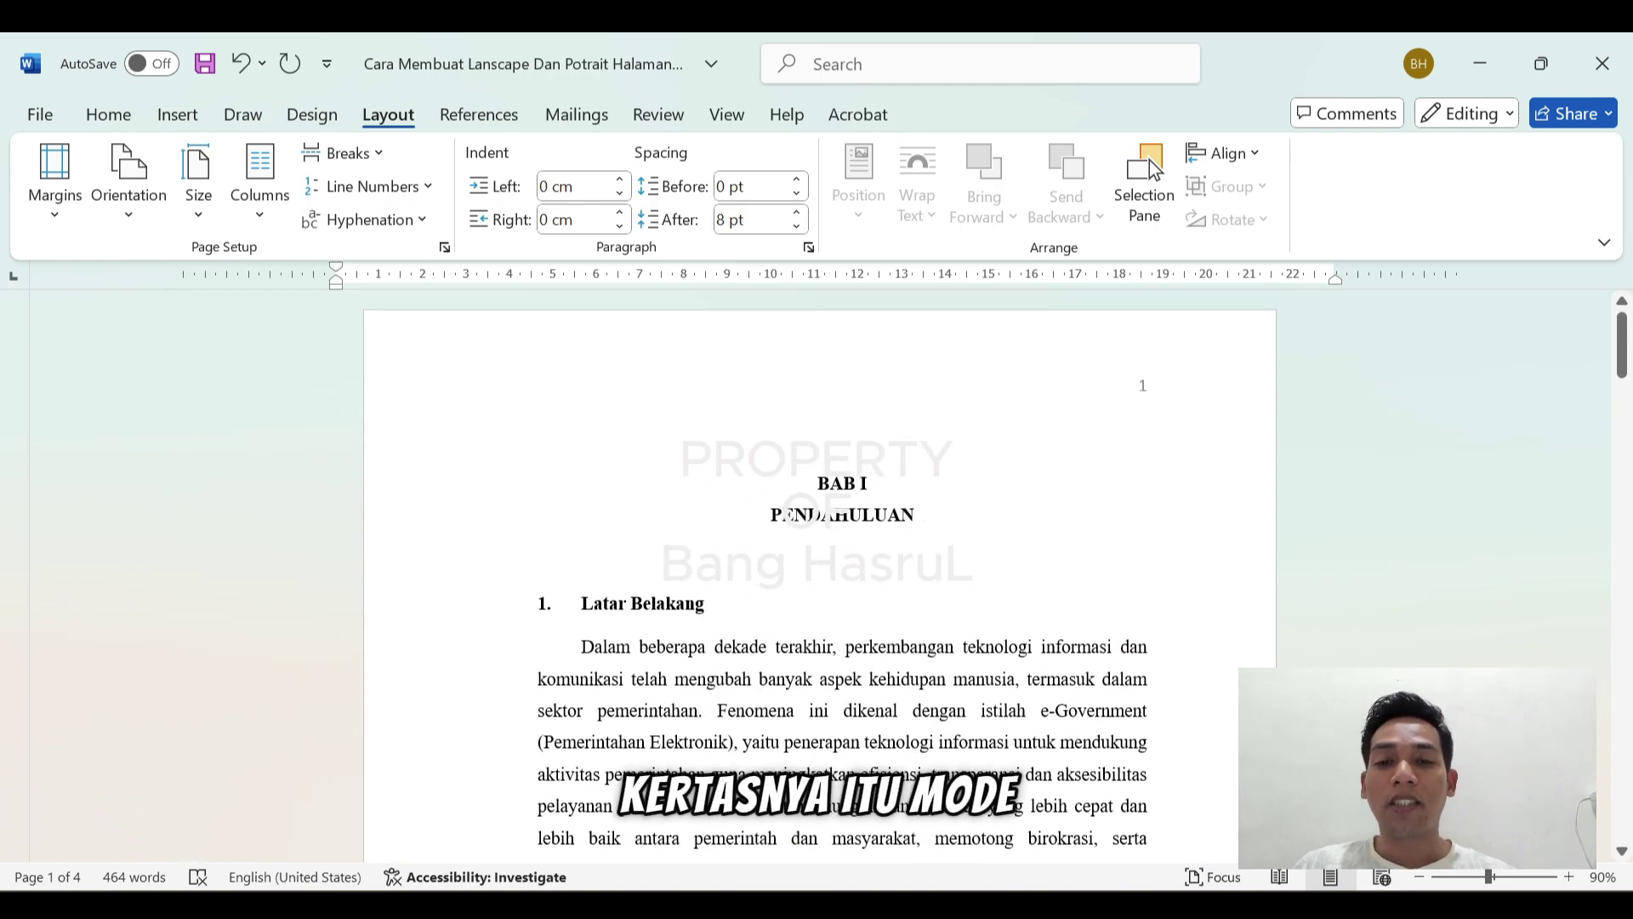
scroll(1150, 160, down, 5)
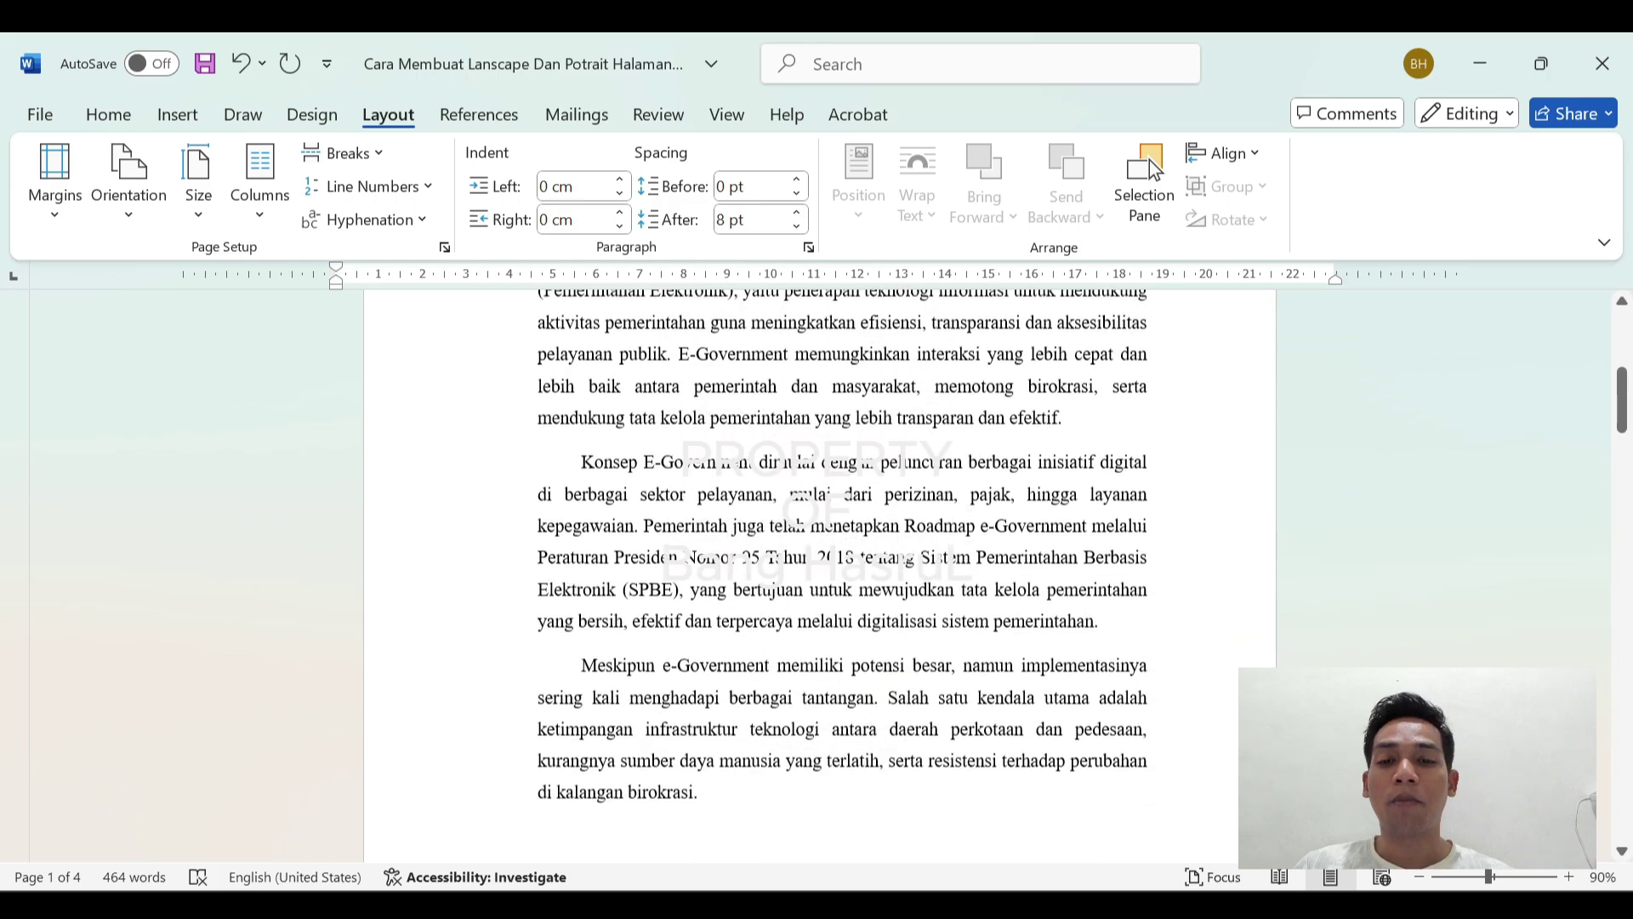
scroll(1178, 527, down, 10)
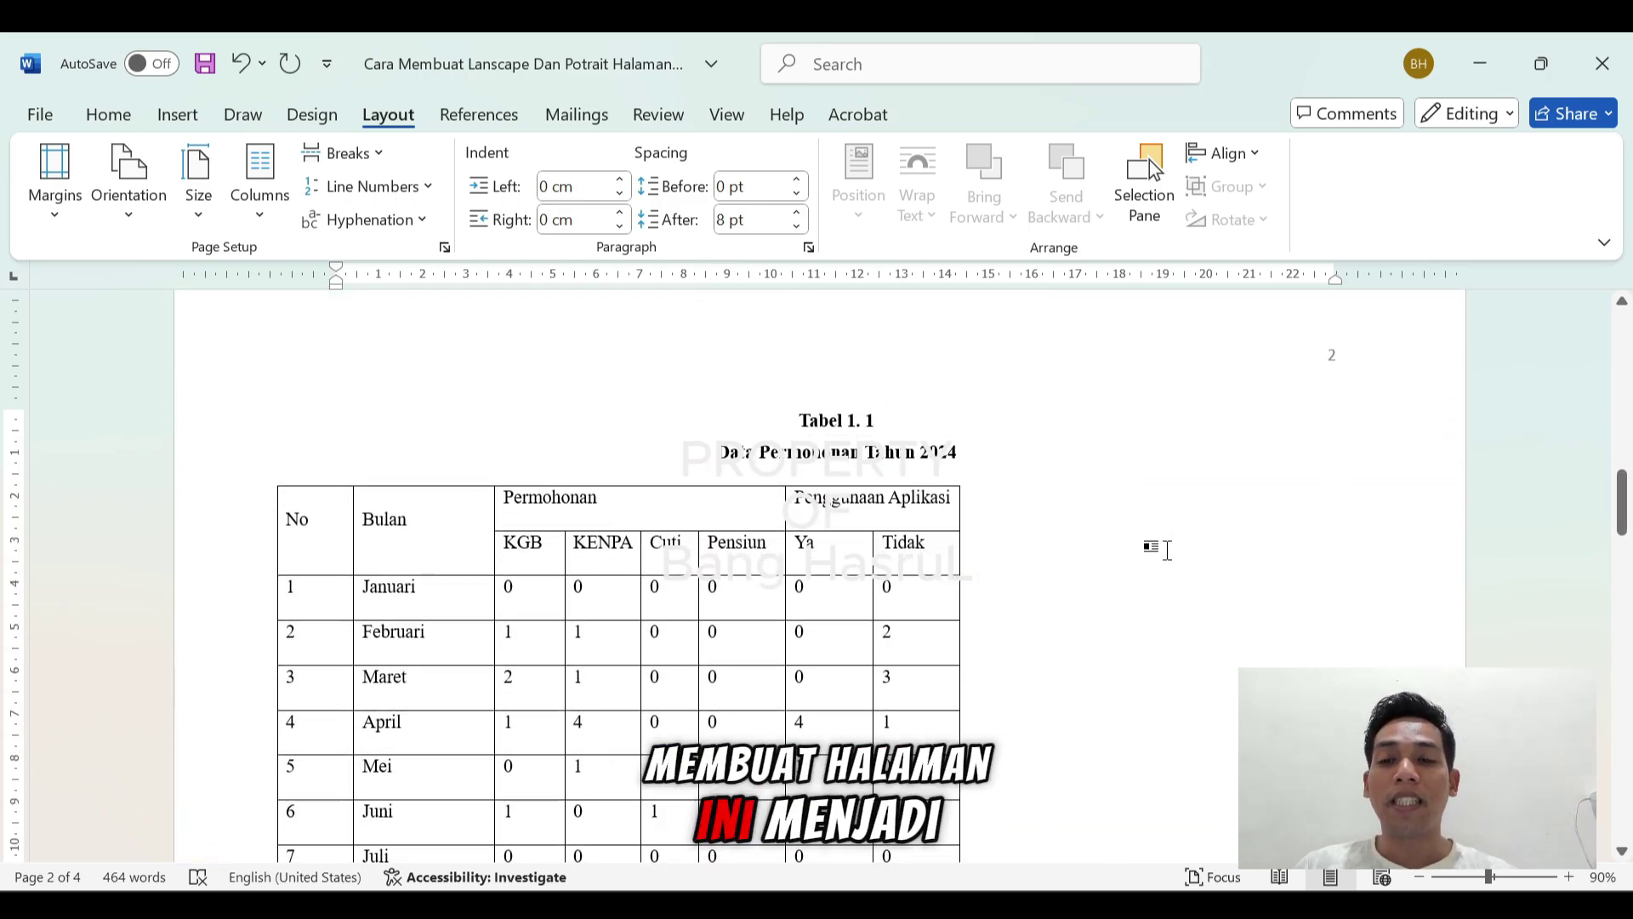
scroll(1112, 541, down, 7)
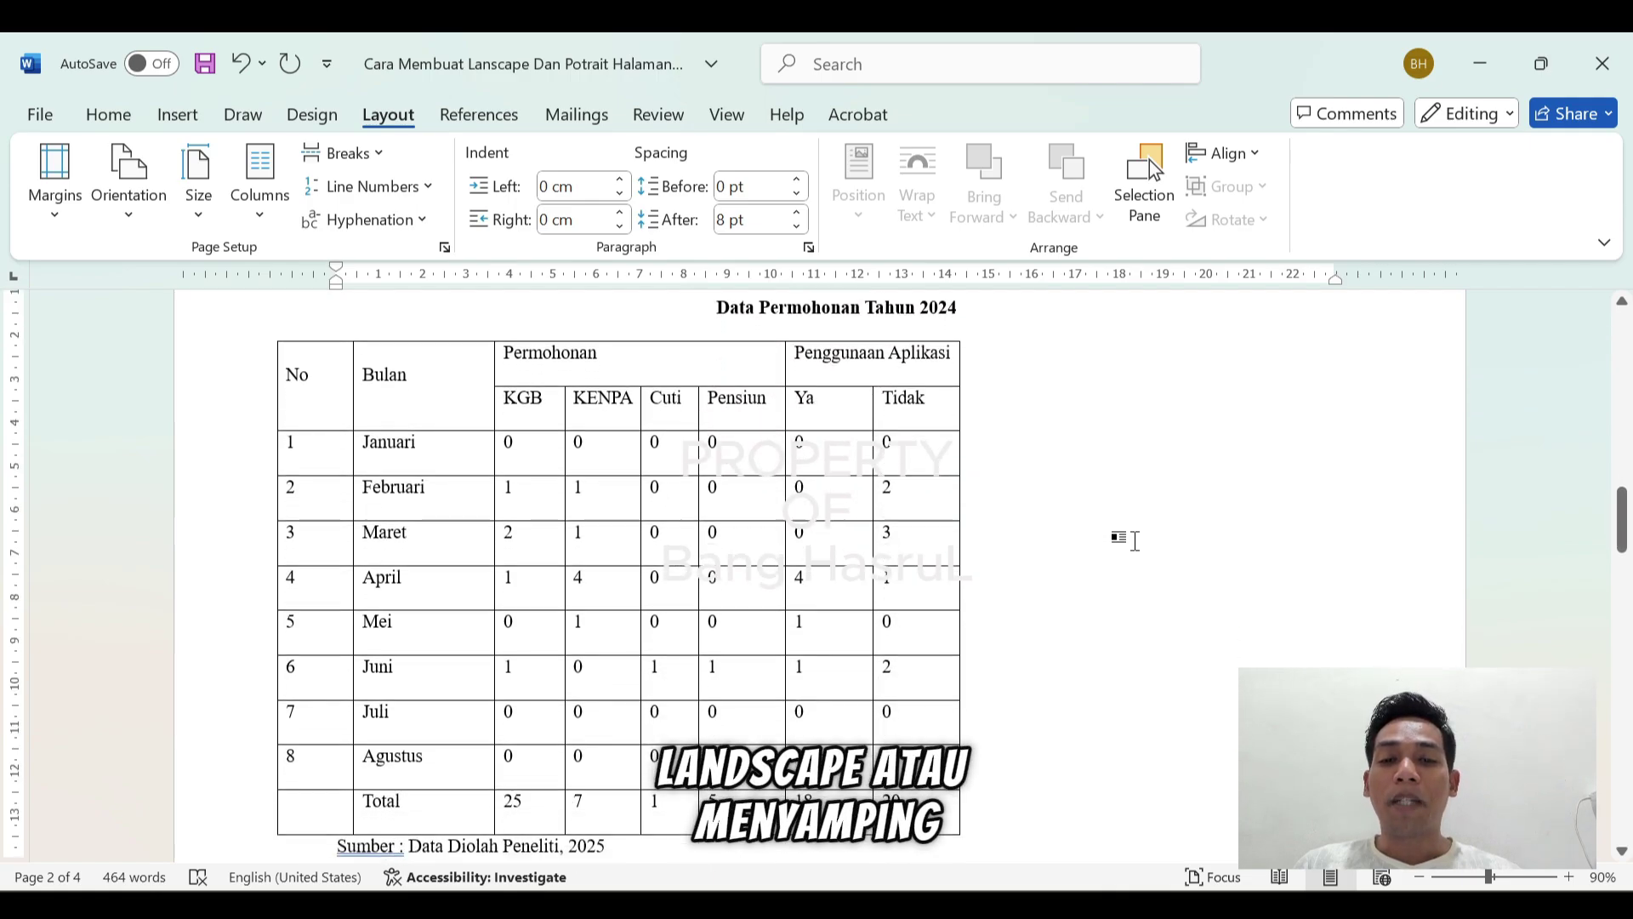
scroll(1125, 459, down, 3)
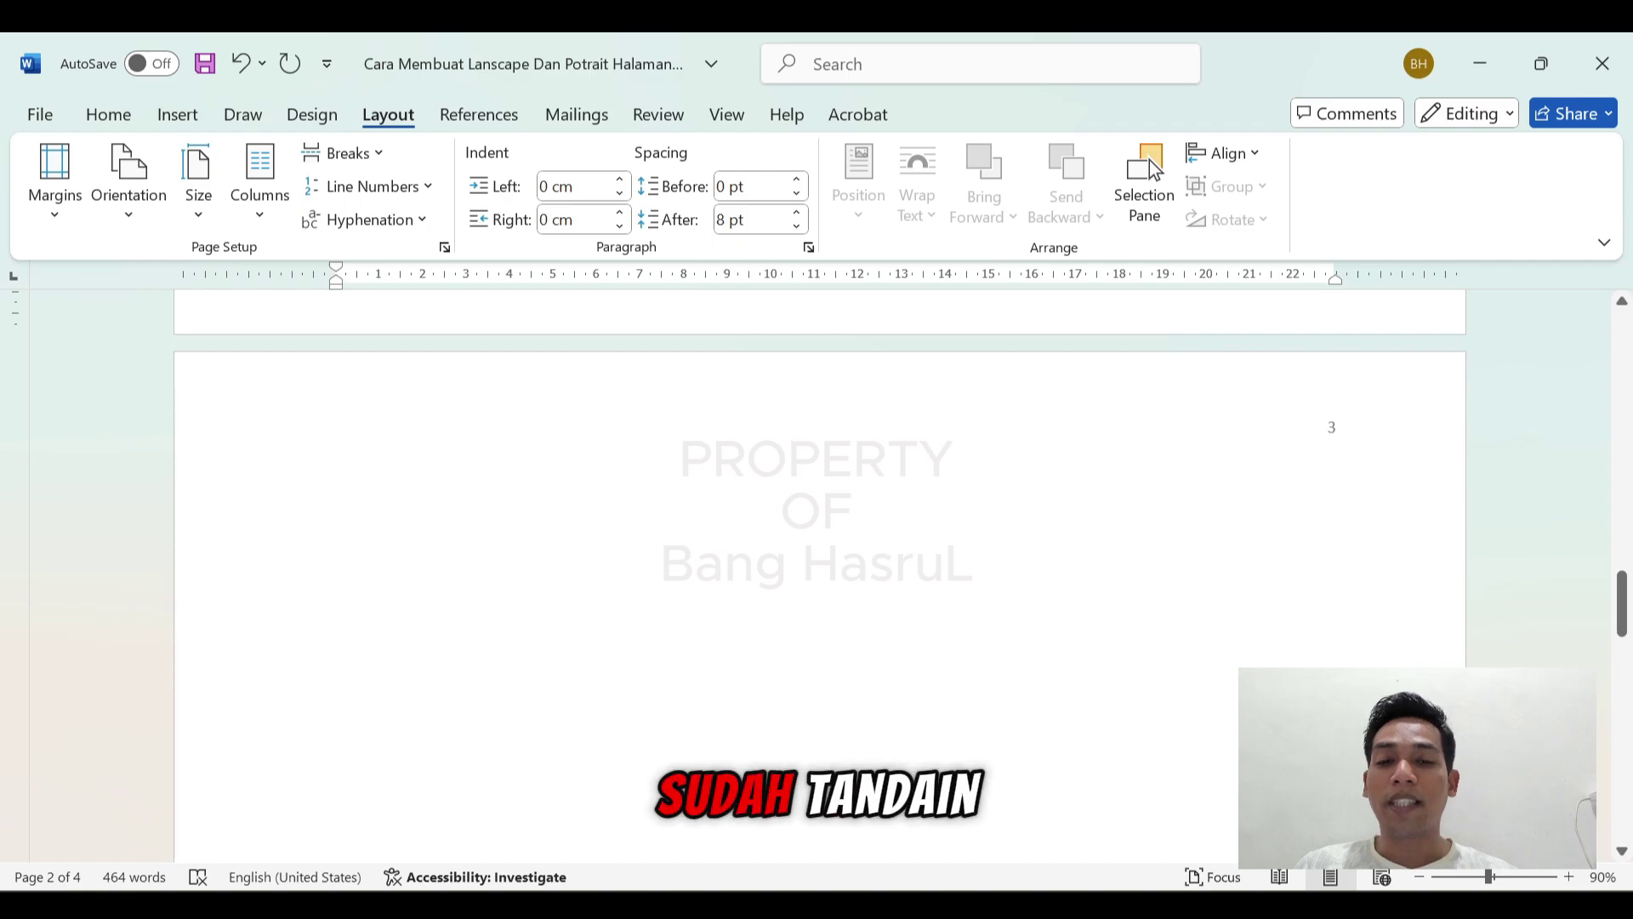
scroll(1094, 525, down, 8)
scroll(1094, 525, down, 3)
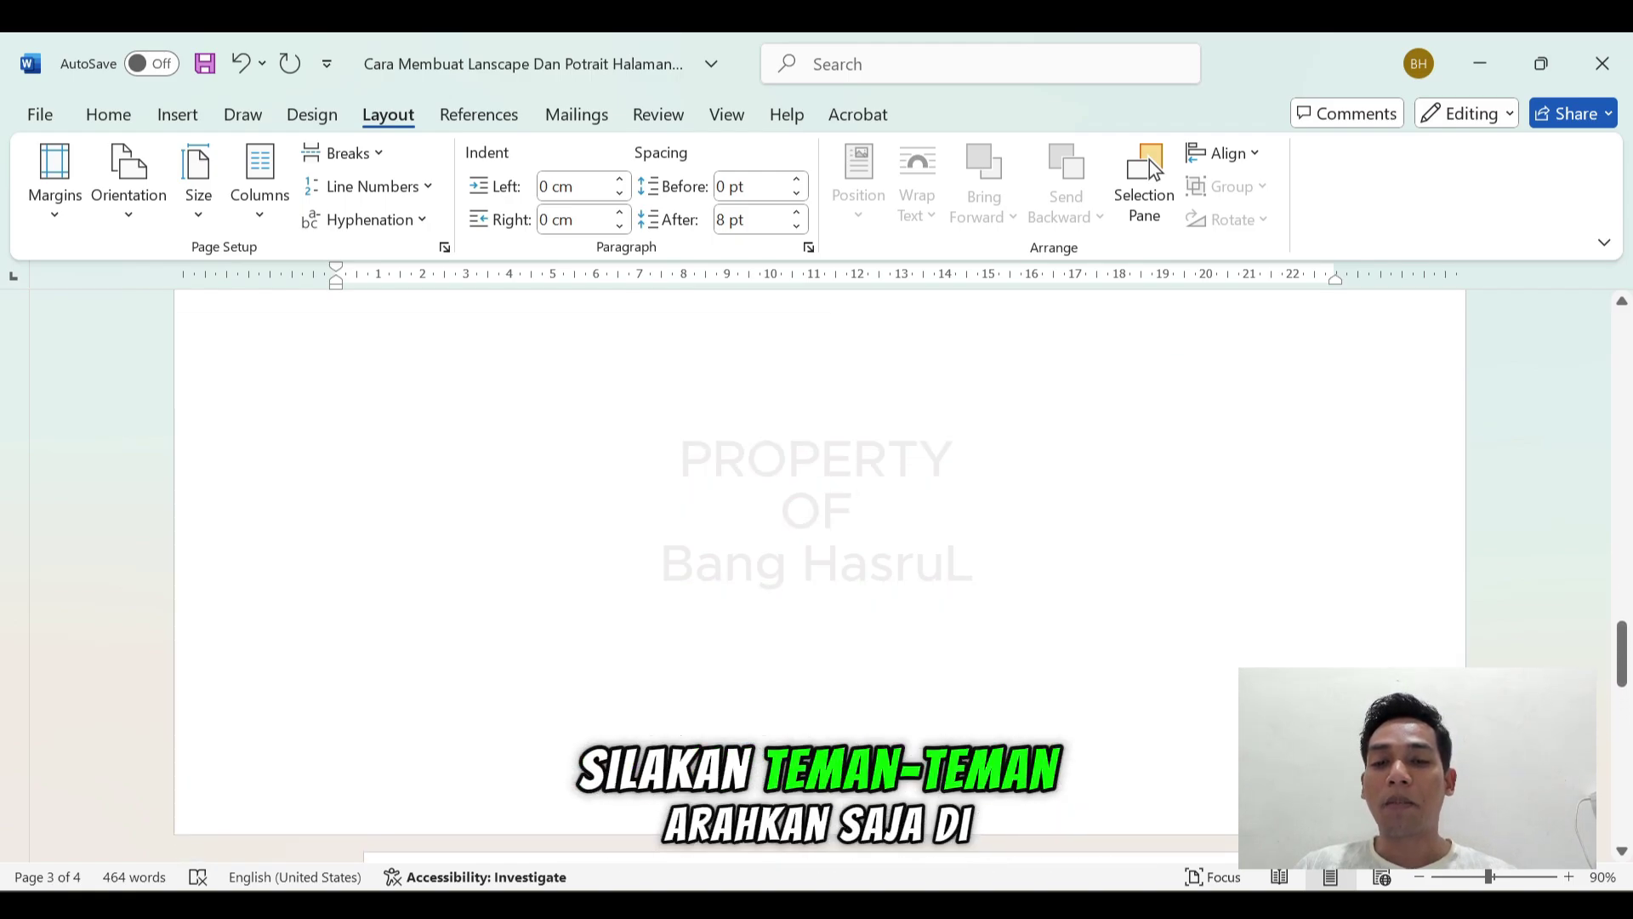
Step: Delete the blank landscape page following the "Sumber : Data Diolah Peneliti, 2025" line below the table
scroll(819, 561, up, 12)
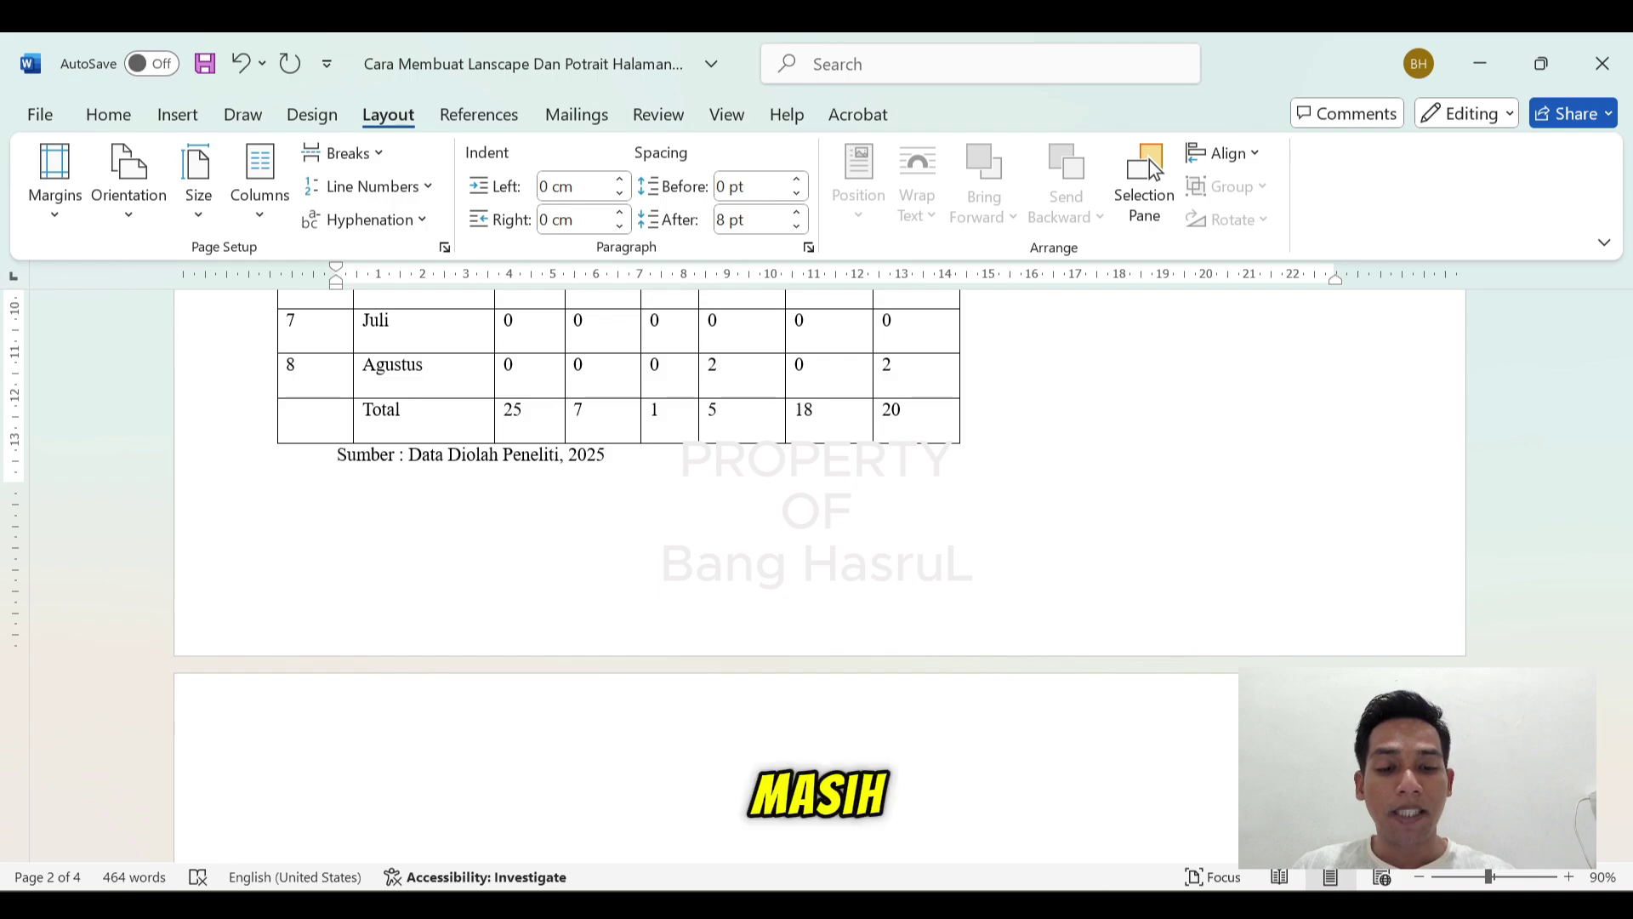
key(Delete)
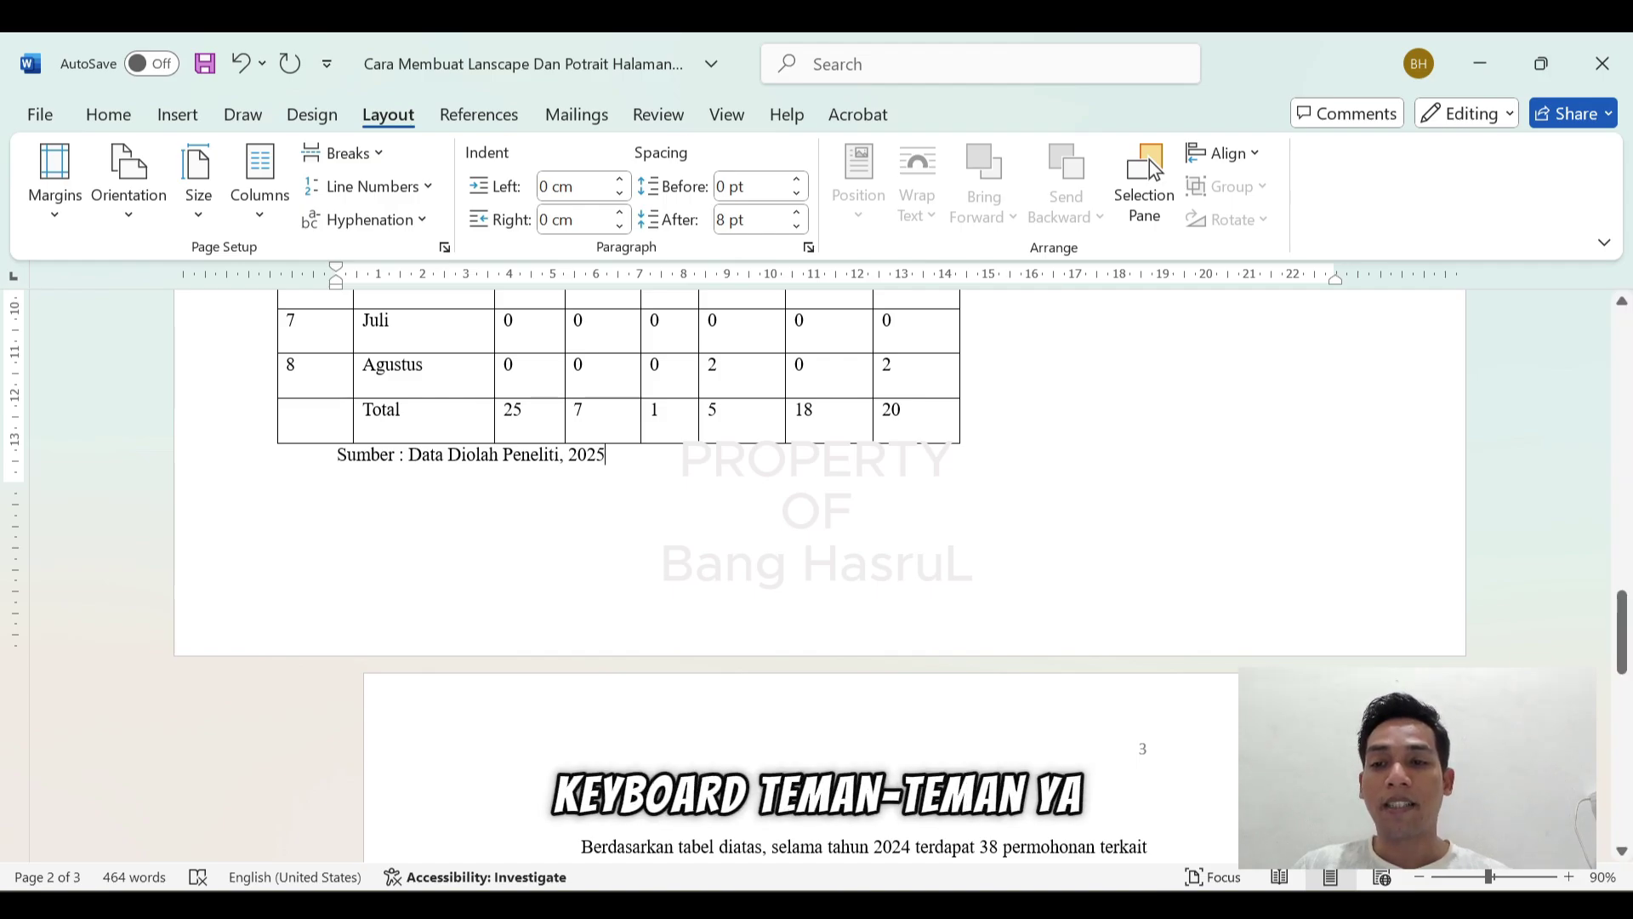
scroll(1017, 539, down, 2)
scroll(1122, 620, down, 1)
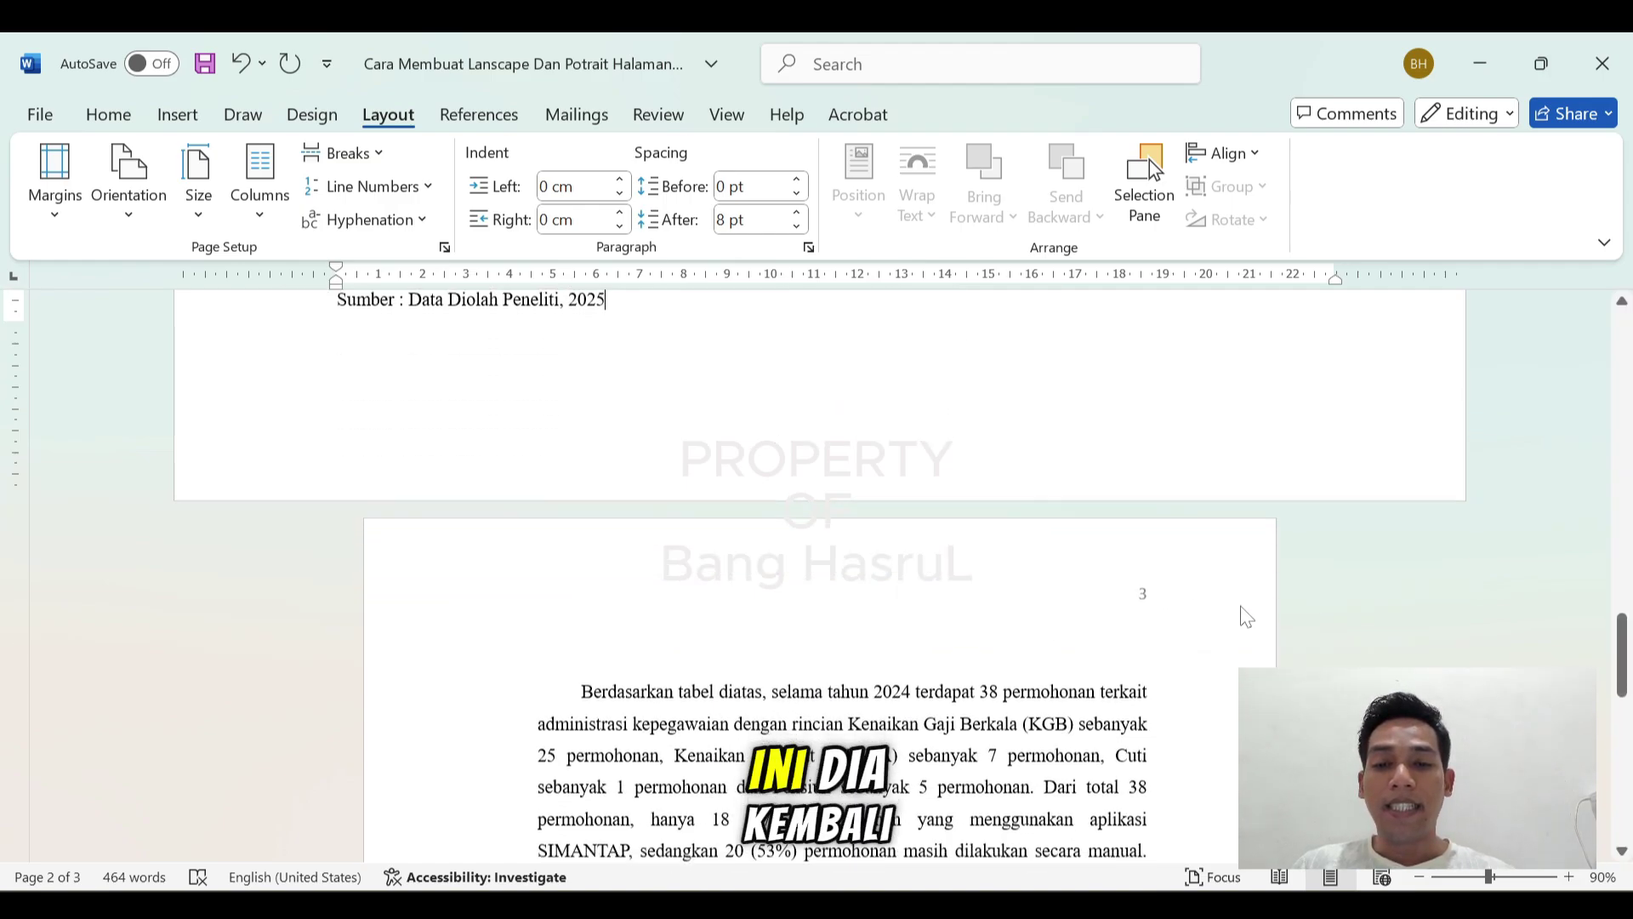
Step: Check the orientation and layout of page 3, from the paragraph starting "Berdasarkan tabel diatas" to the end of the document
scroll(1247, 615, down, 2)
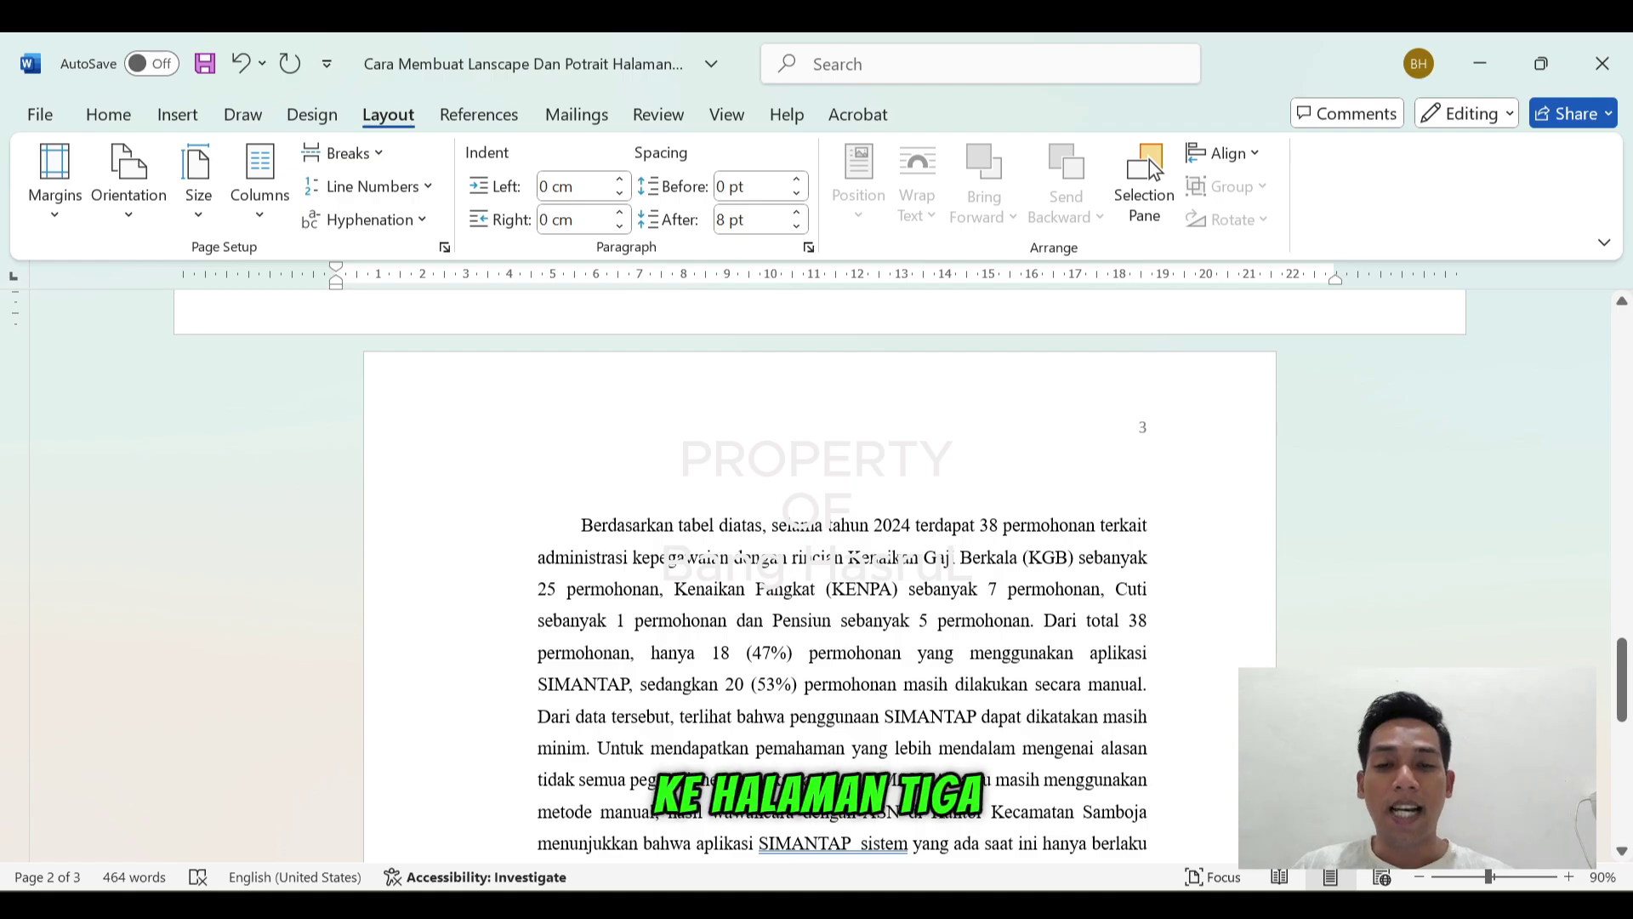
scroll(1212, 480, down, 1)
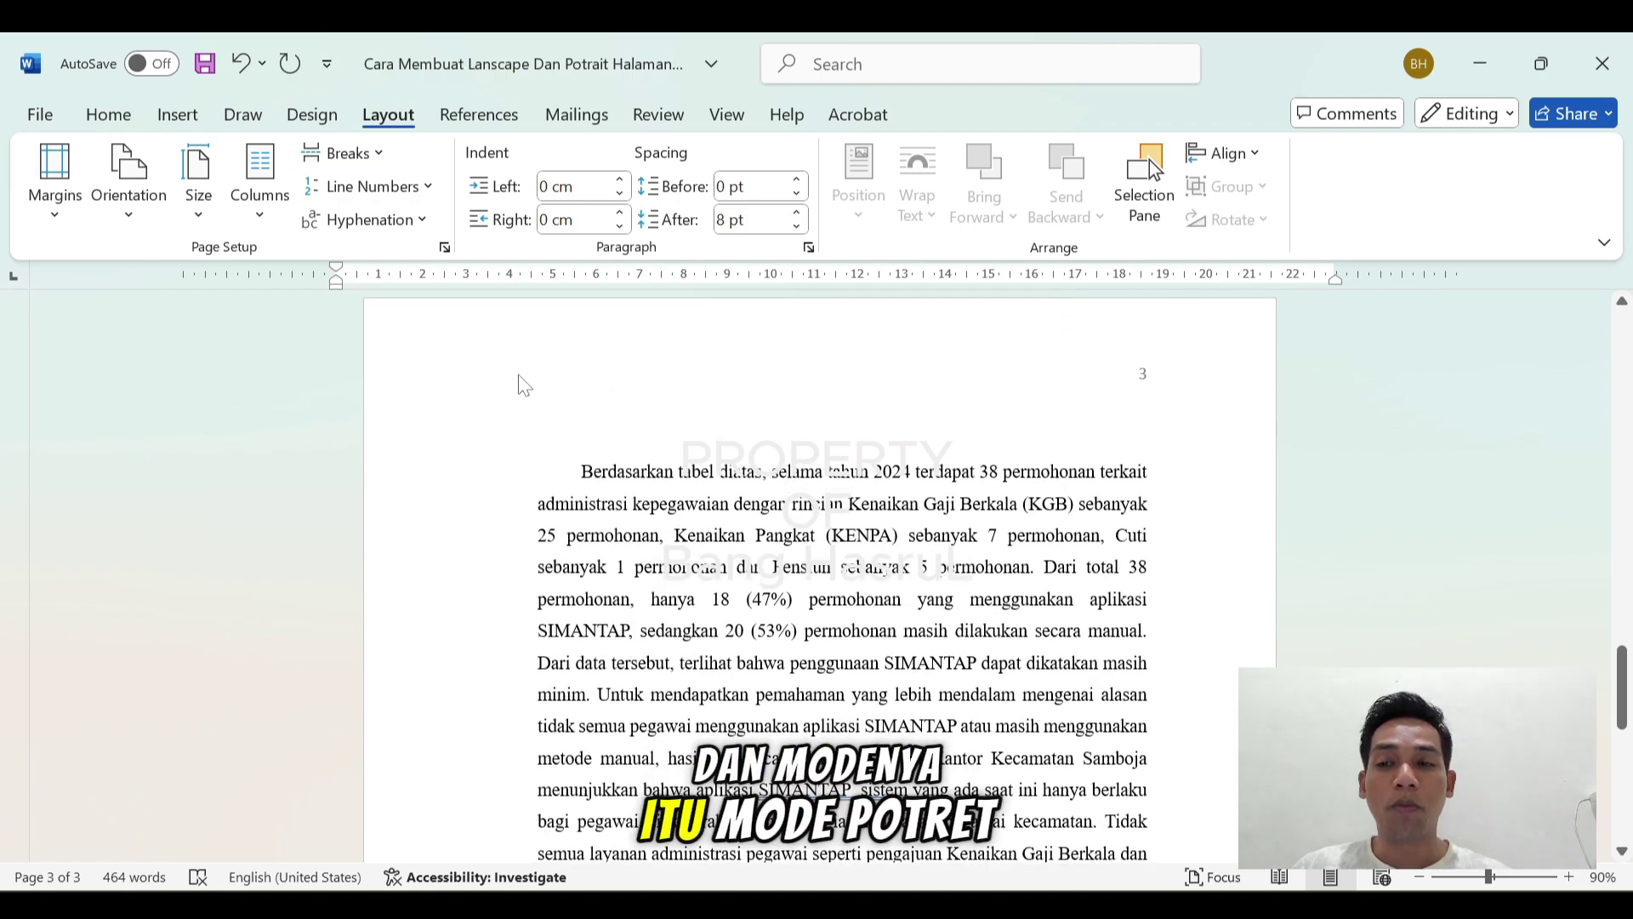
scroll(1239, 408, down, 8)
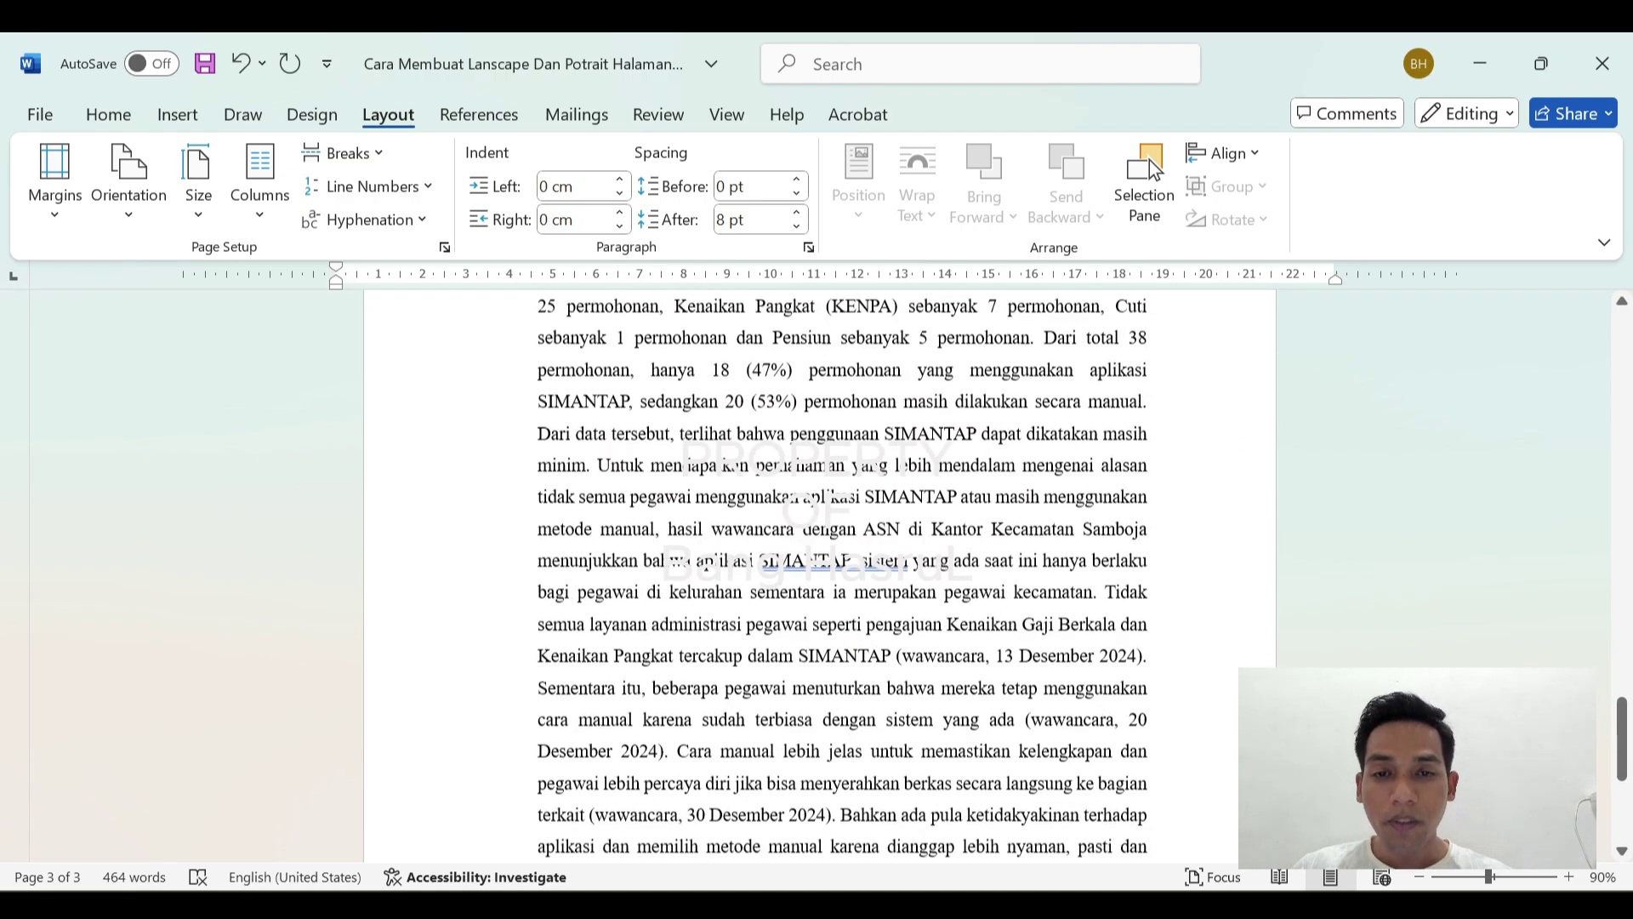
scroll(842, 511, down, 2)
scroll(842, 510, up, 5)
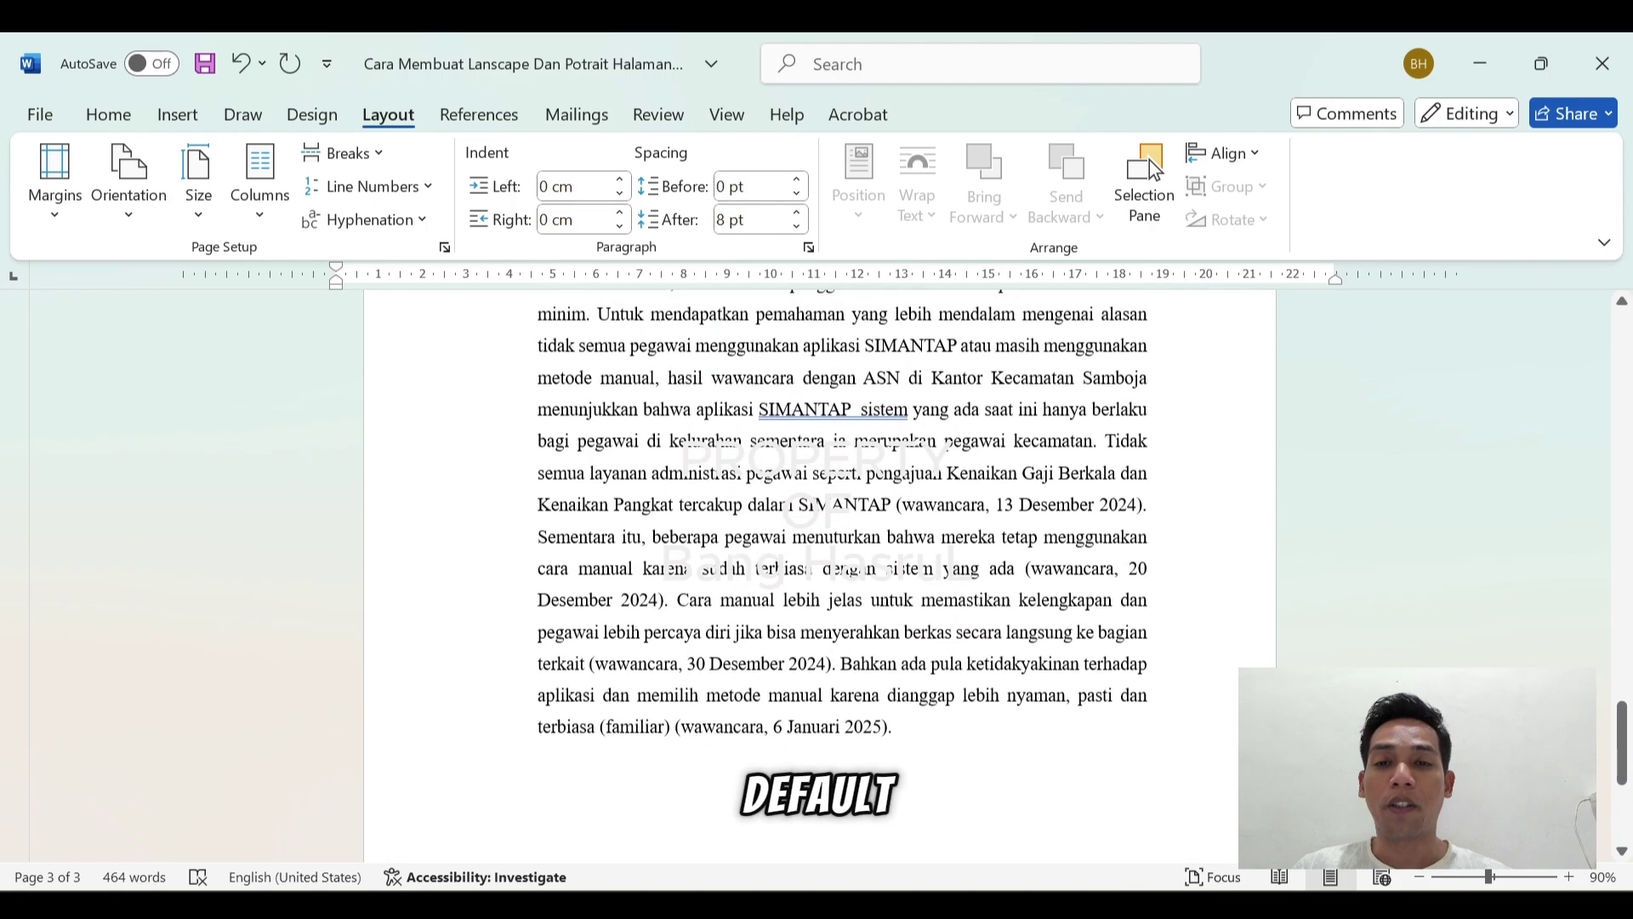
scroll(843, 511, down, 5)
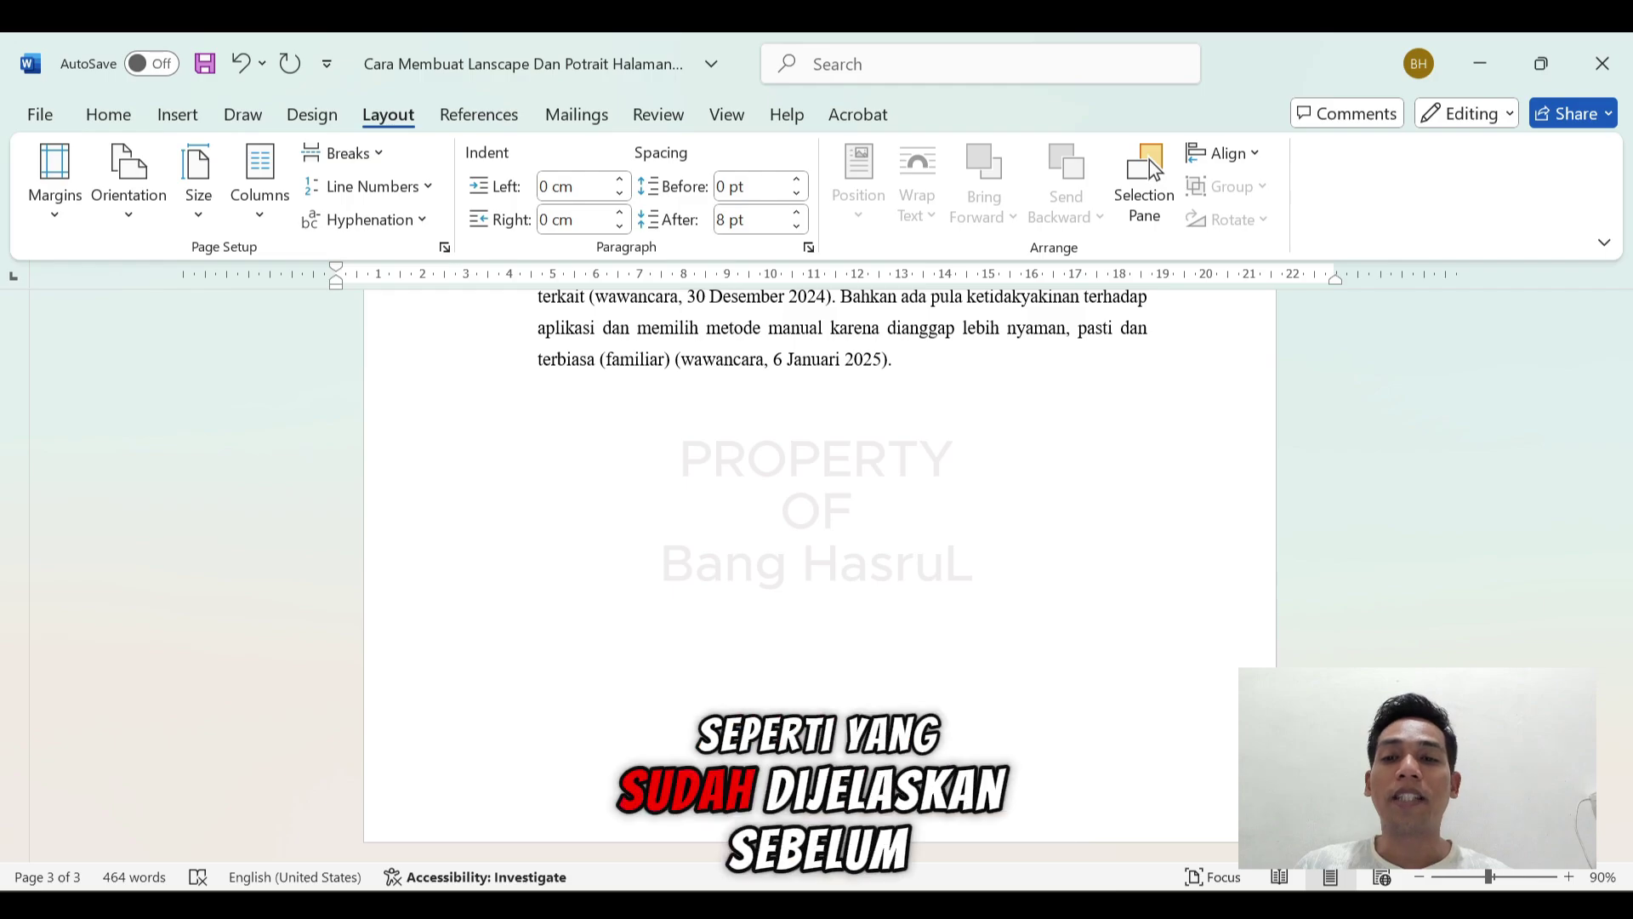
scroll(1153, 168, up, 5)
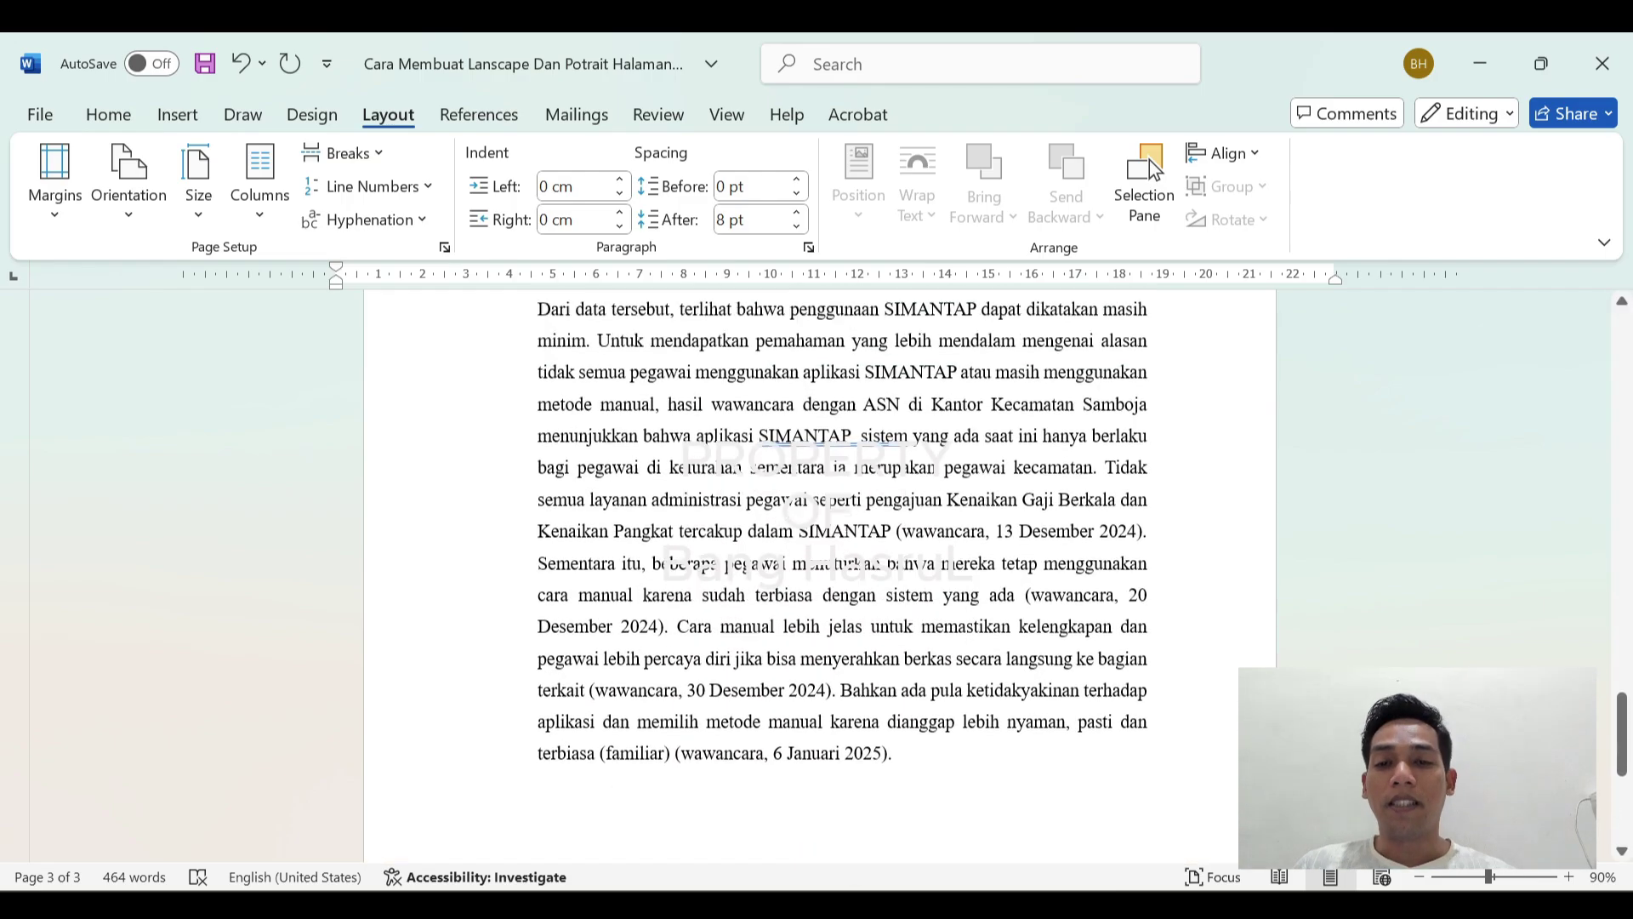
Step: Review the page orientation across the whole document, from the BAB I page through the Tabel 1. 1 page to the last page
scroll(1214, 549, up, 10)
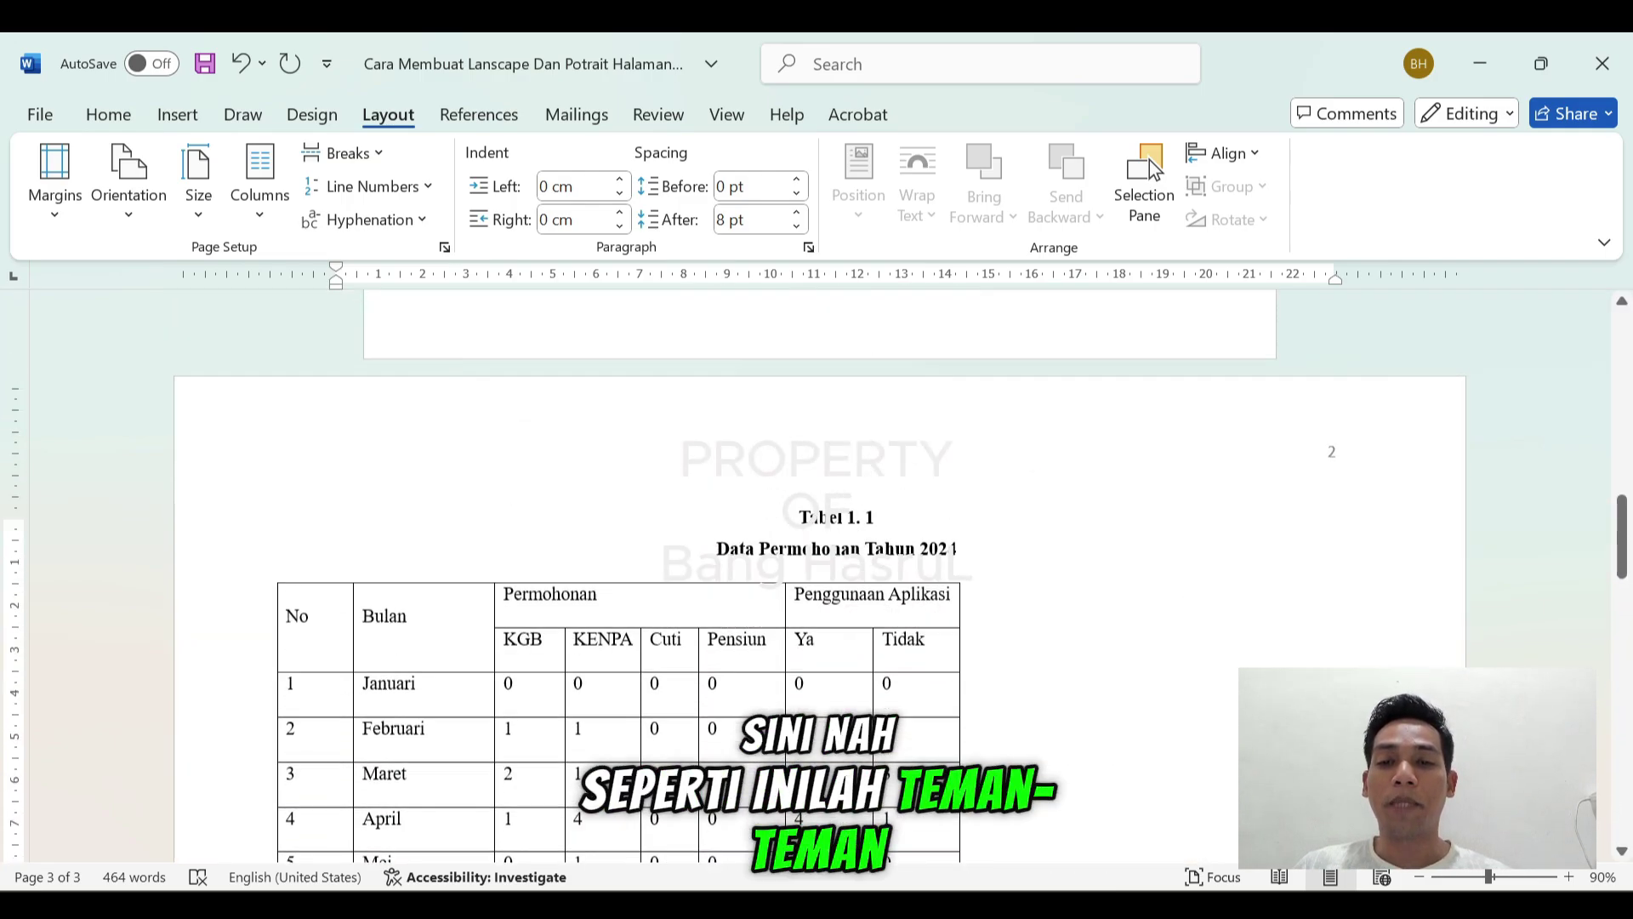
scroll(1099, 403, up, 10)
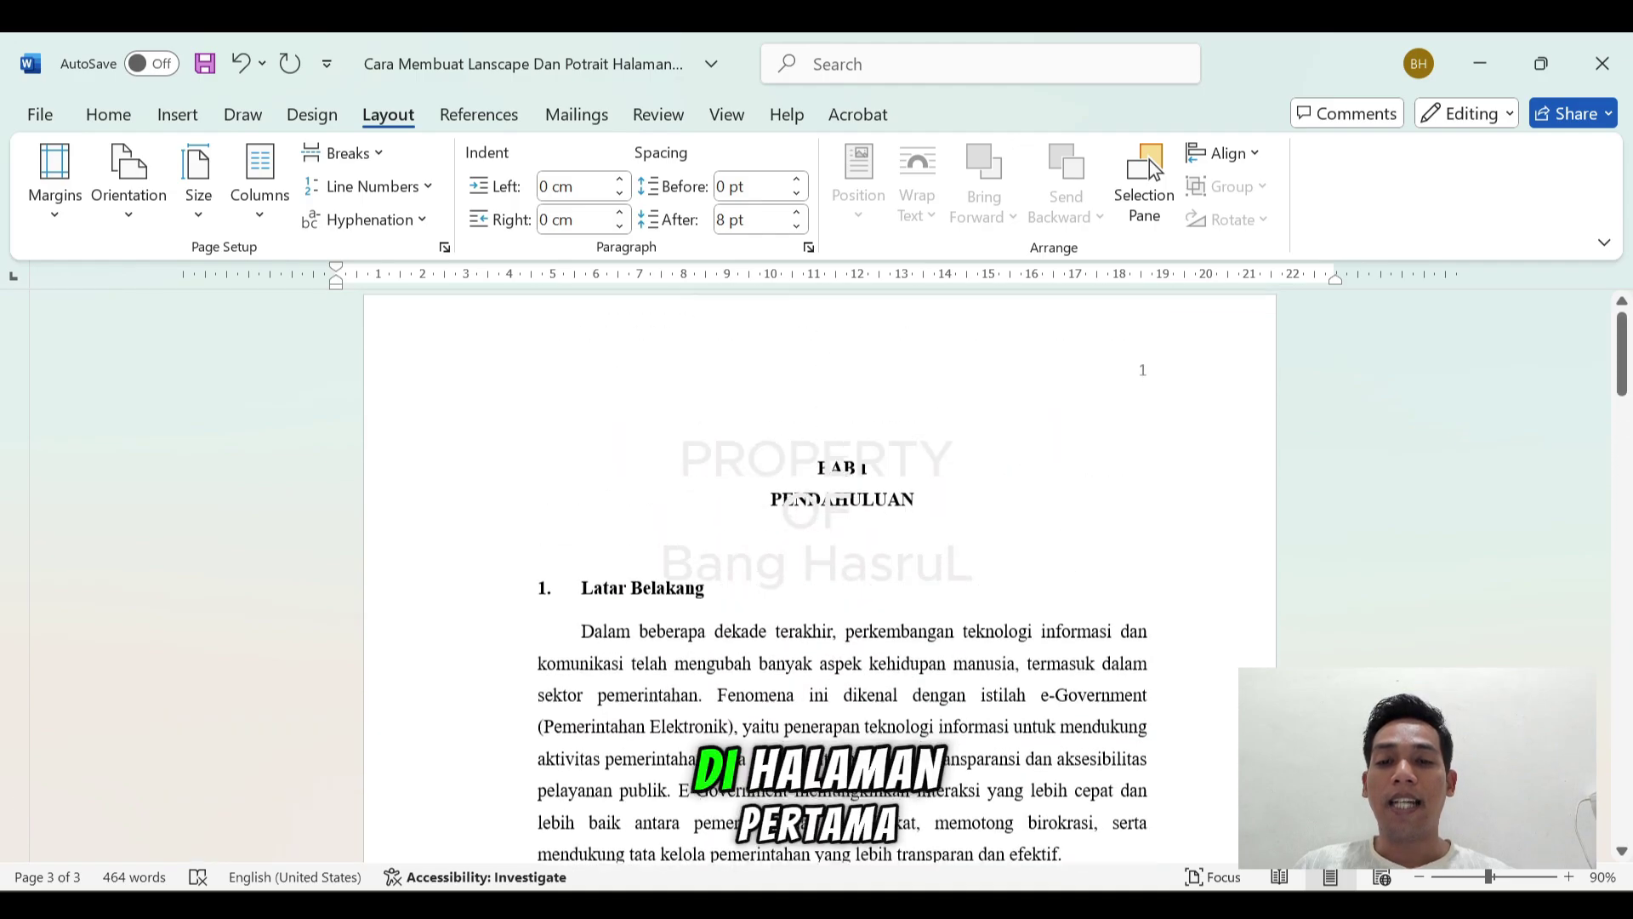
scroll(1195, 438, down, 12)
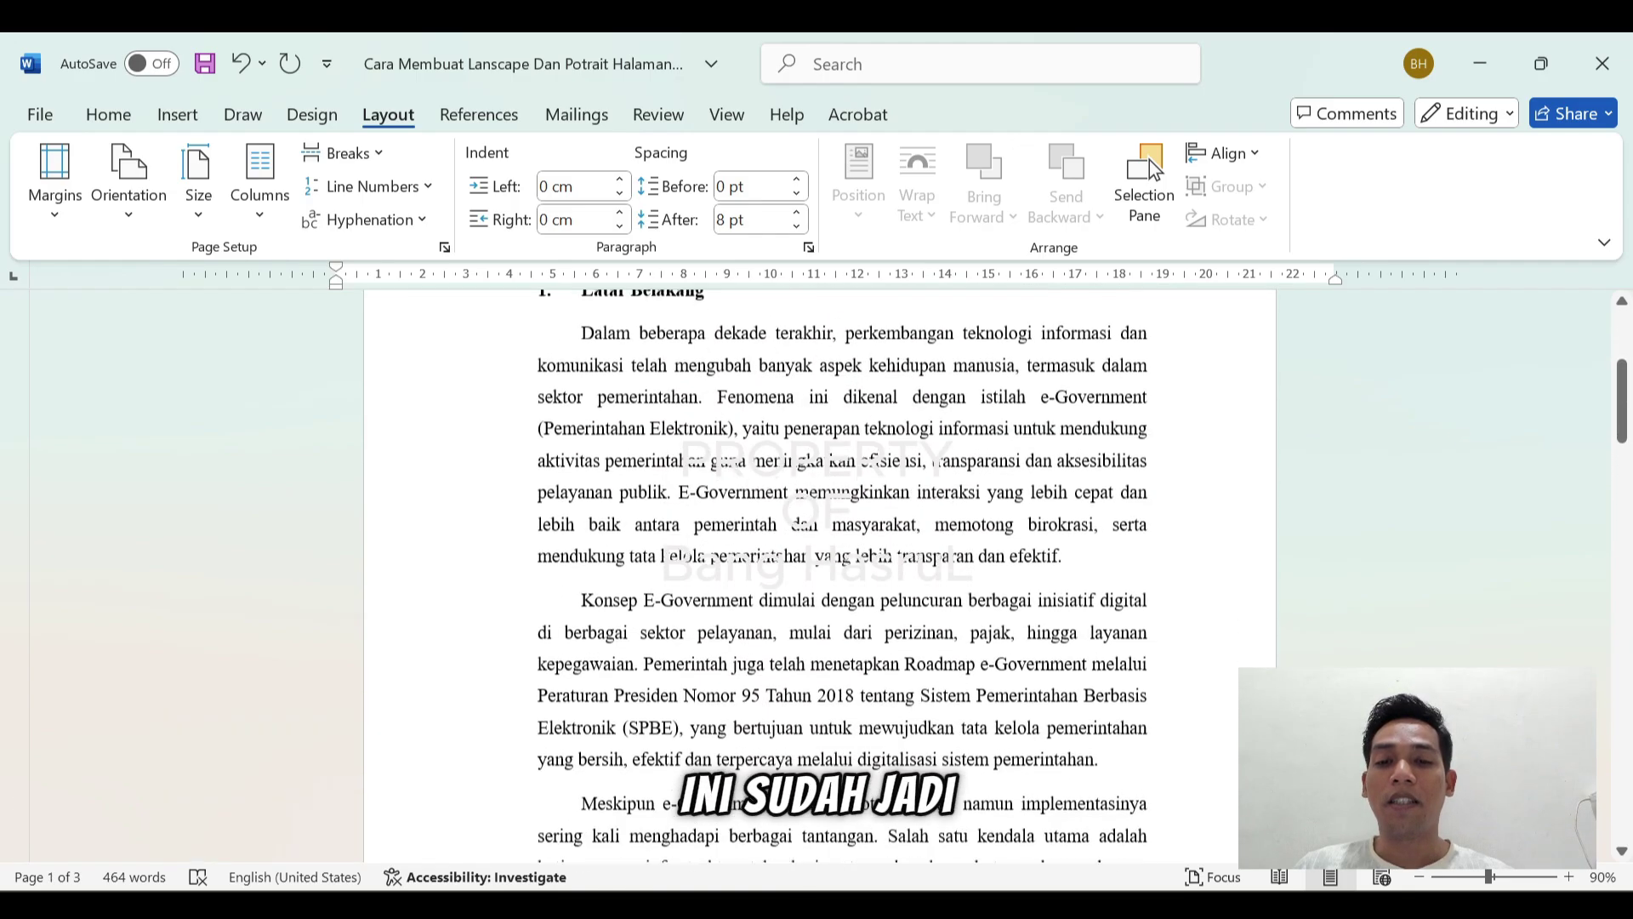
scroll(820, 544, down, 2)
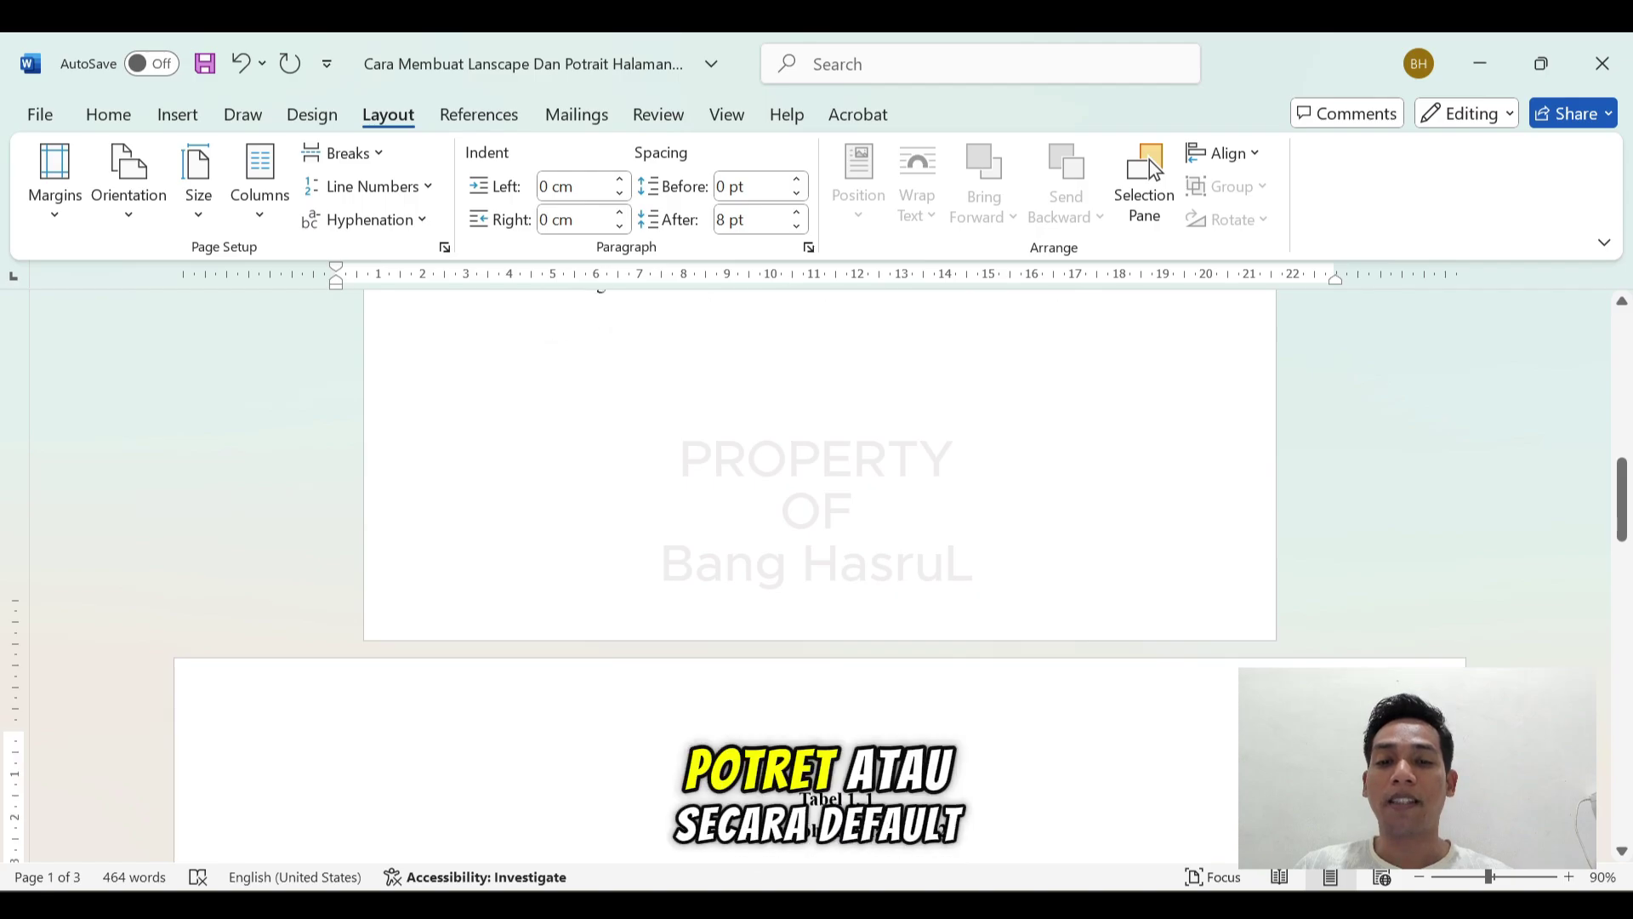
scroll(820, 544, up, 3)
scroll(820, 544, down, 2)
scroll(1178, 466, down, 5)
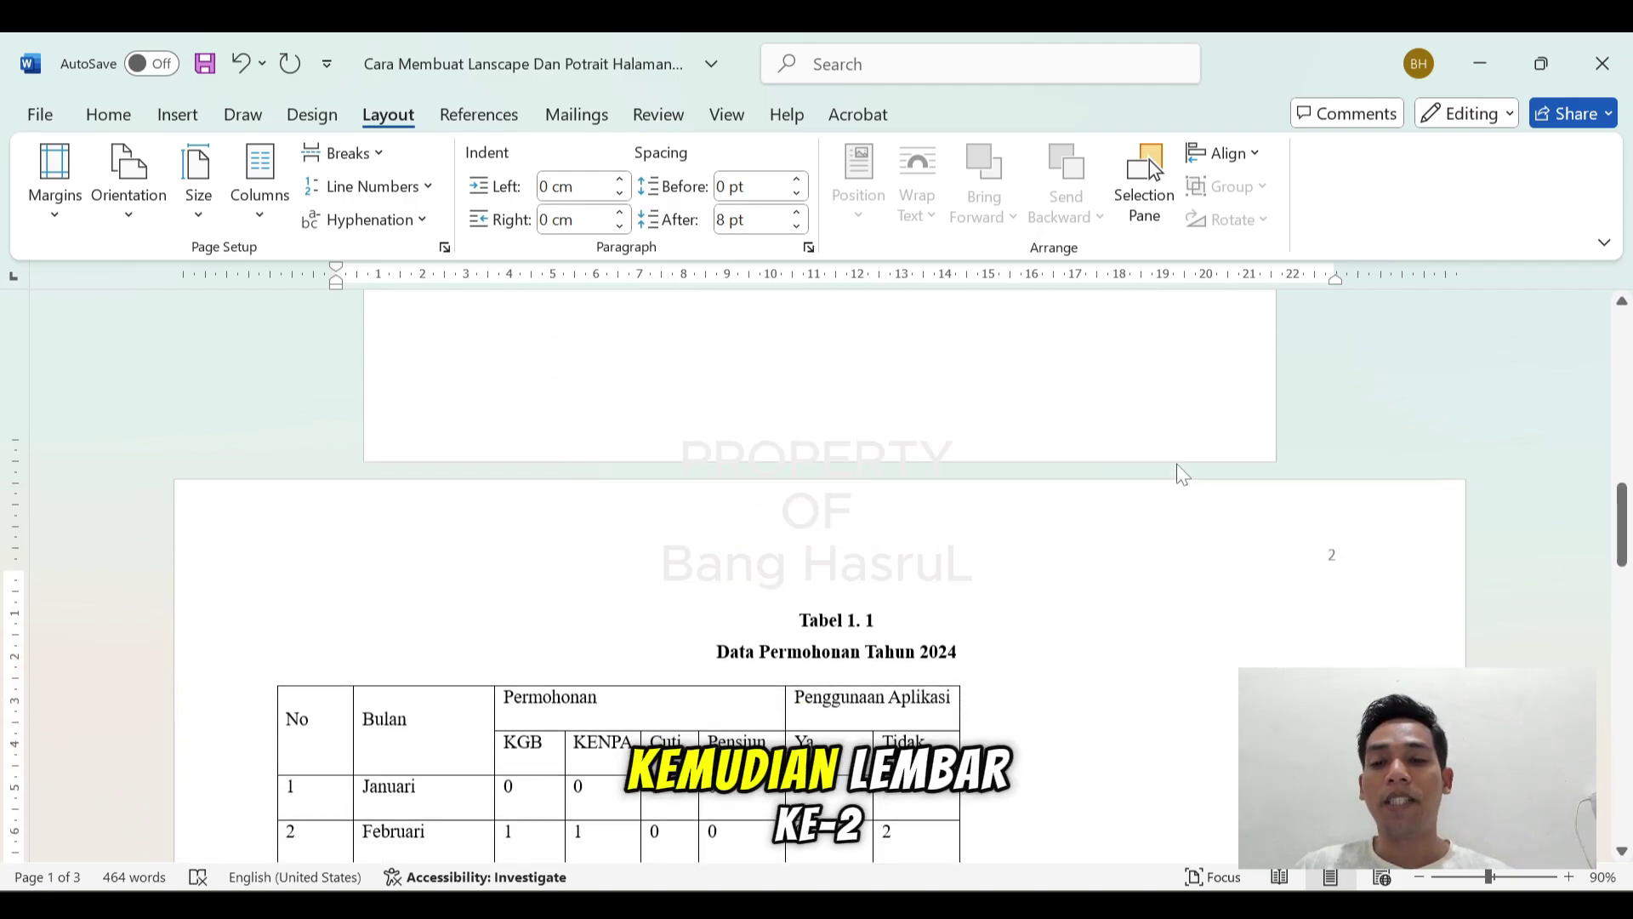
scroll(1187, 461, down, 8)
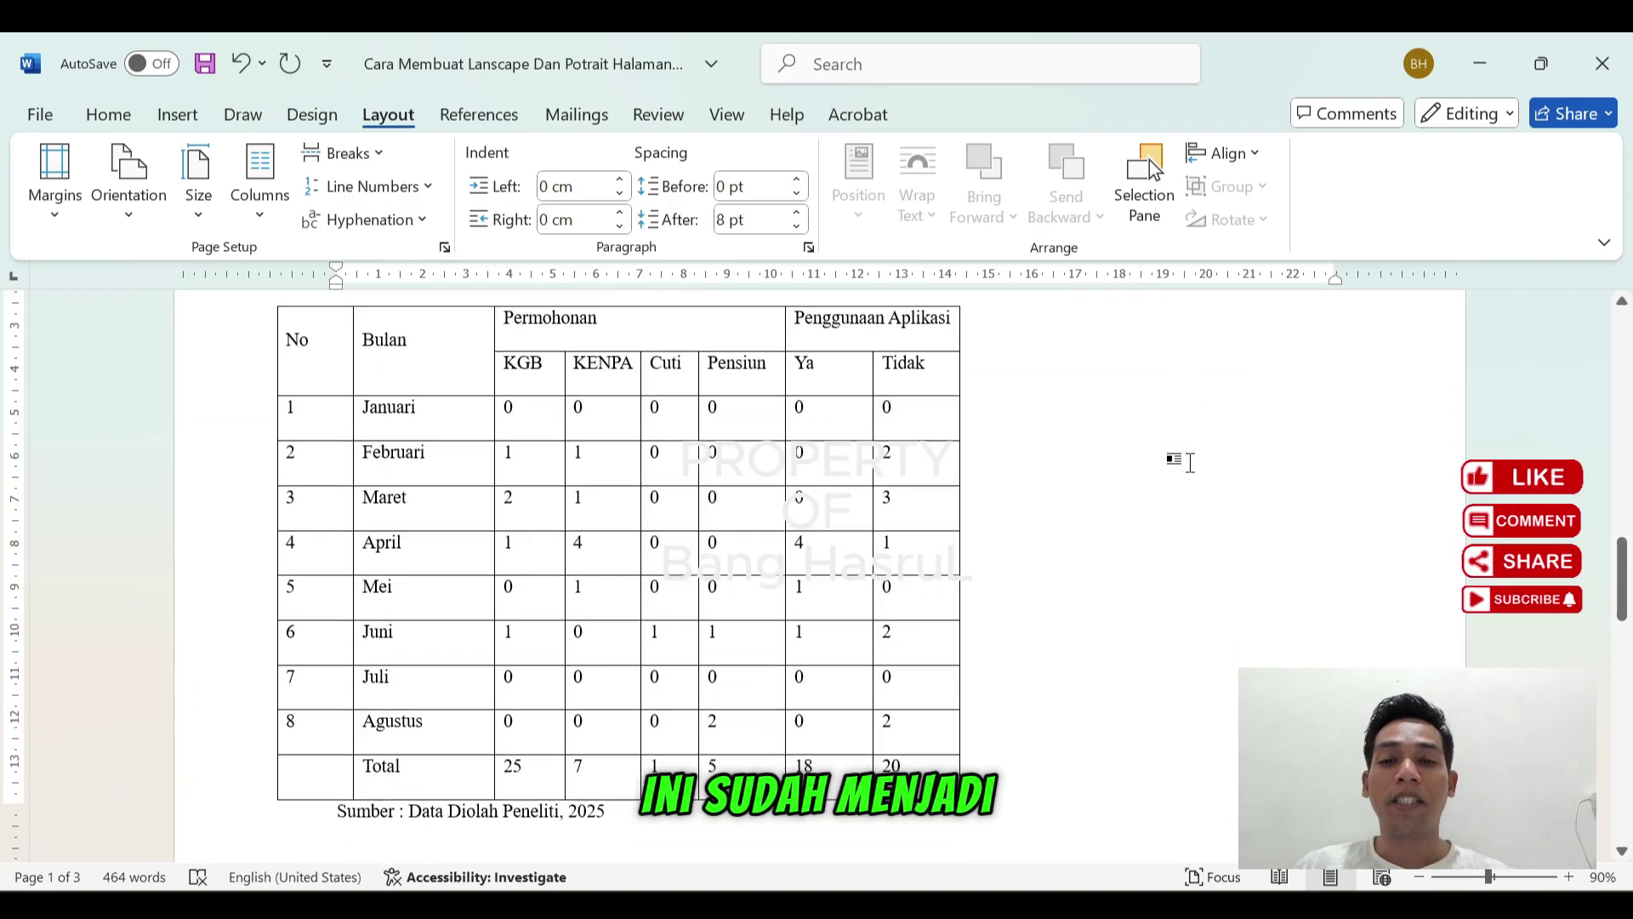
scroll(1192, 467, down, 5)
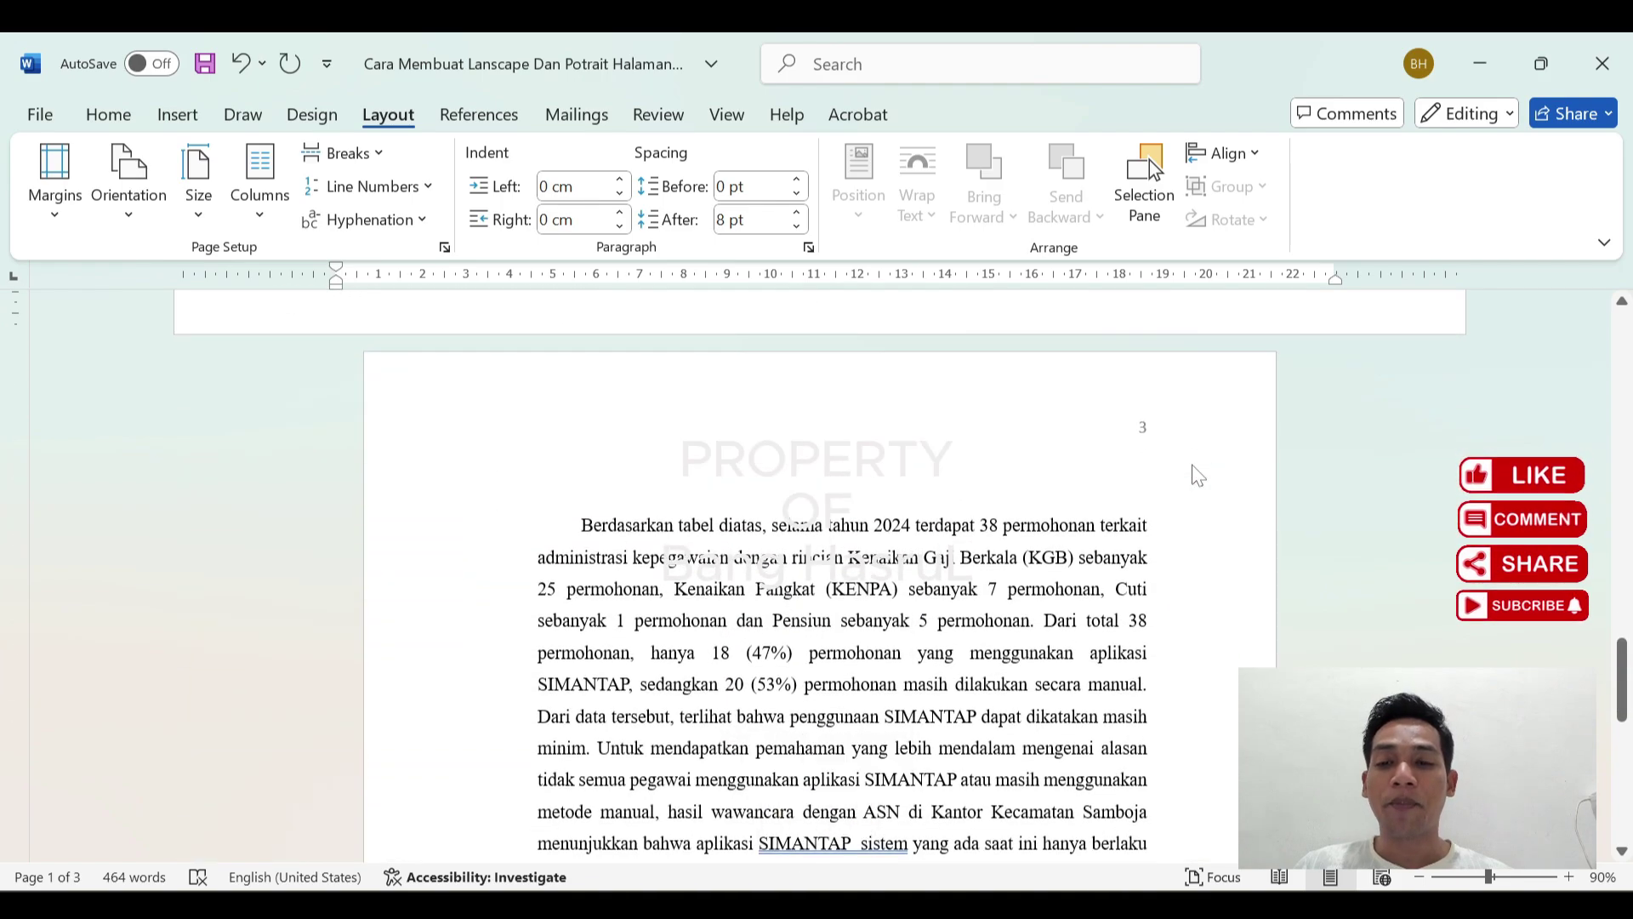
scroll(842, 510, down, 7)
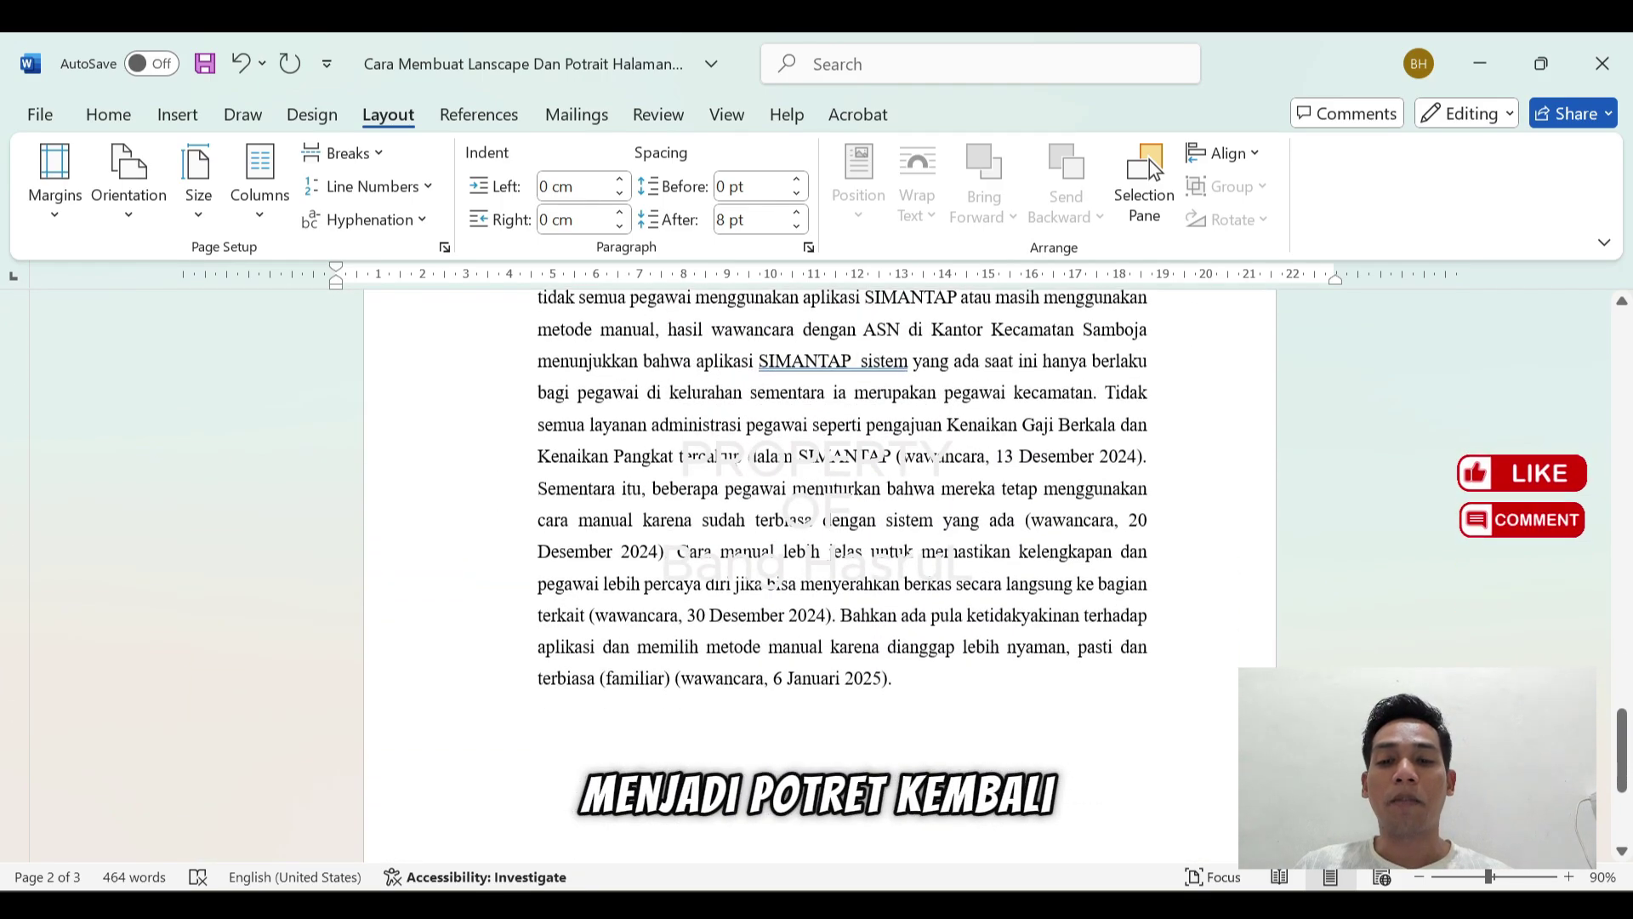
scroll(1216, 601, up, 12)
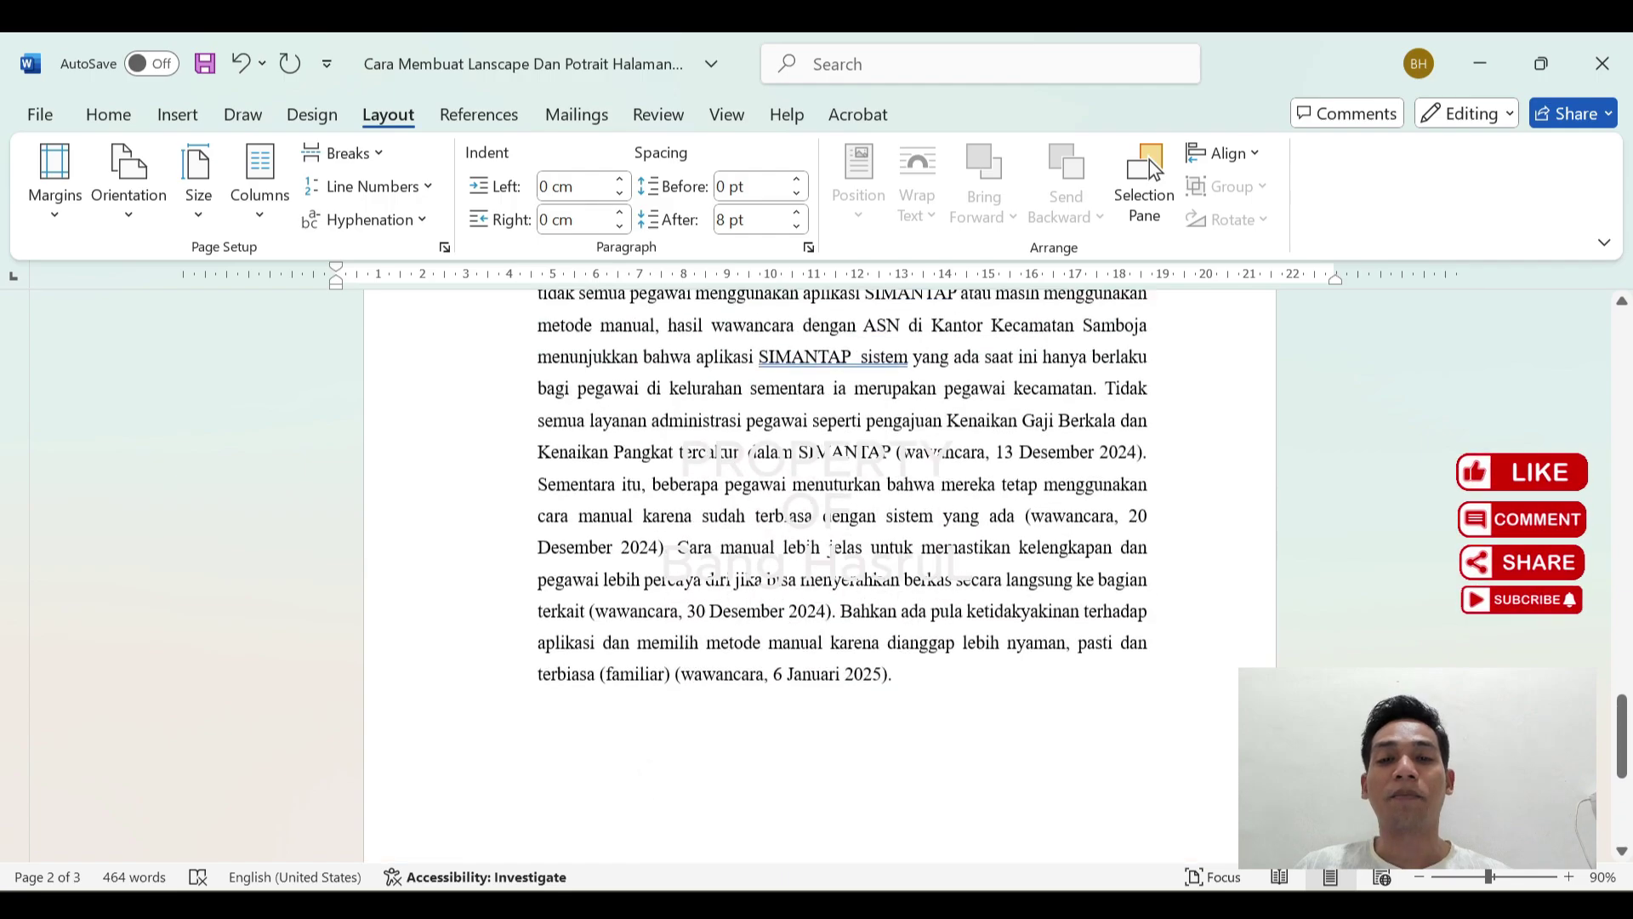
scroll(1217, 600, up, 15)
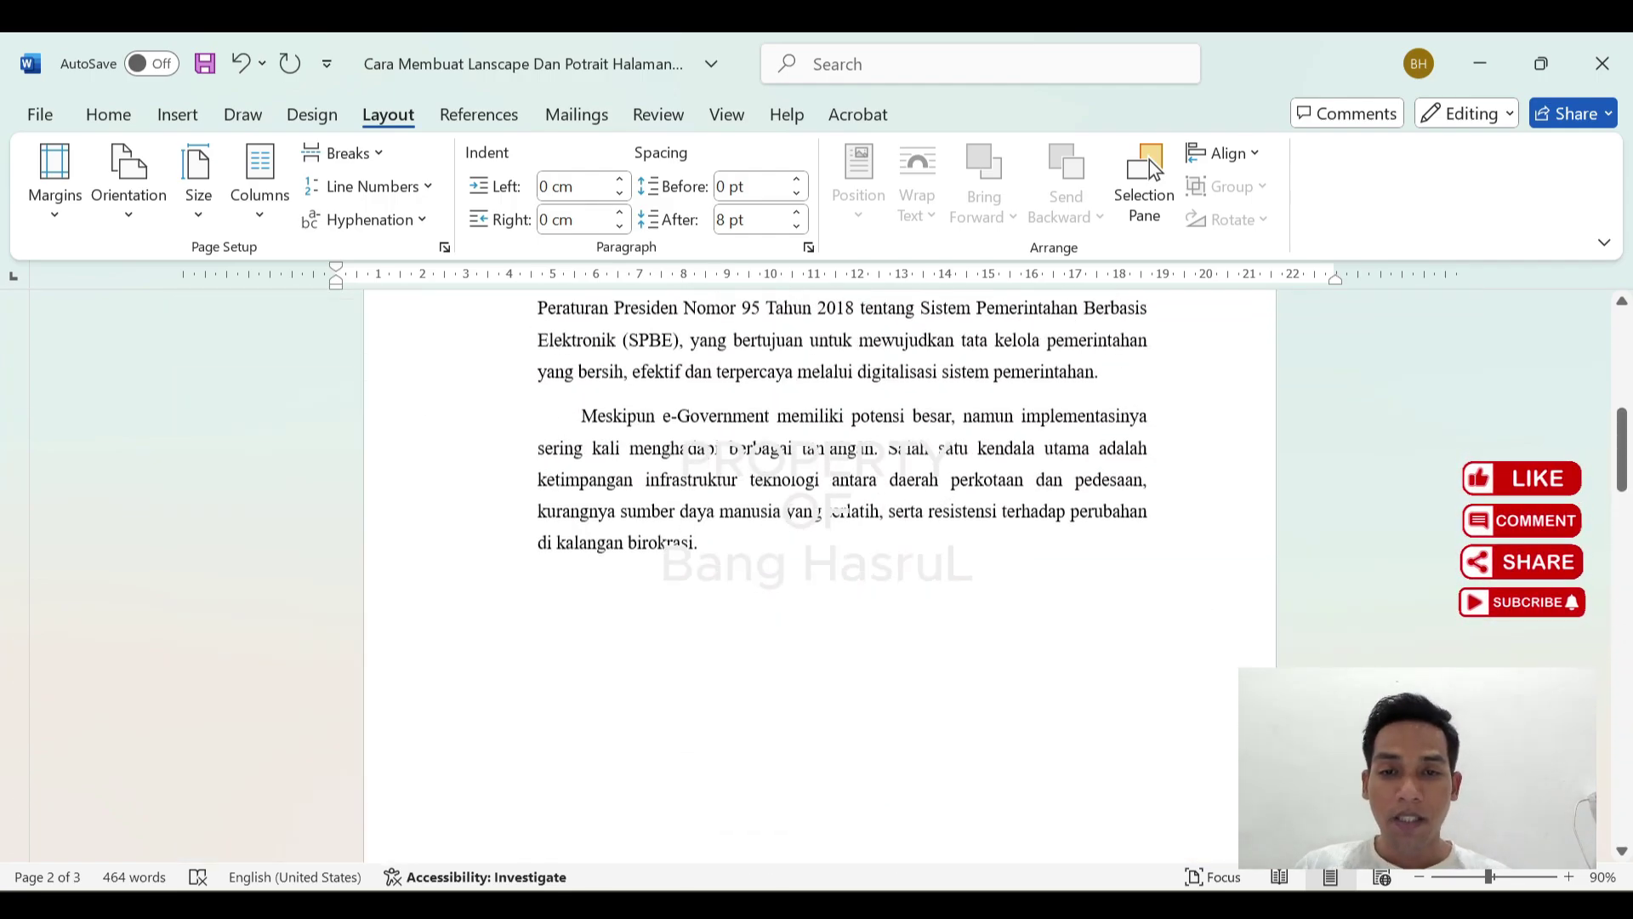